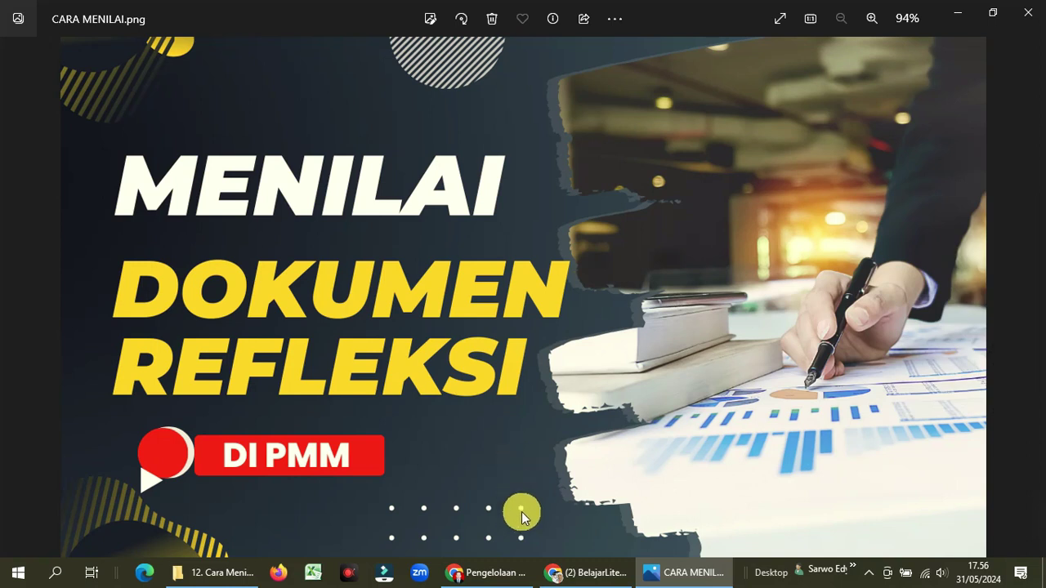
Step: Switch to Chrome, search Google for pmm in a new tab, and enter Merdeka Mengajar through its Masuk result
click(490, 580)
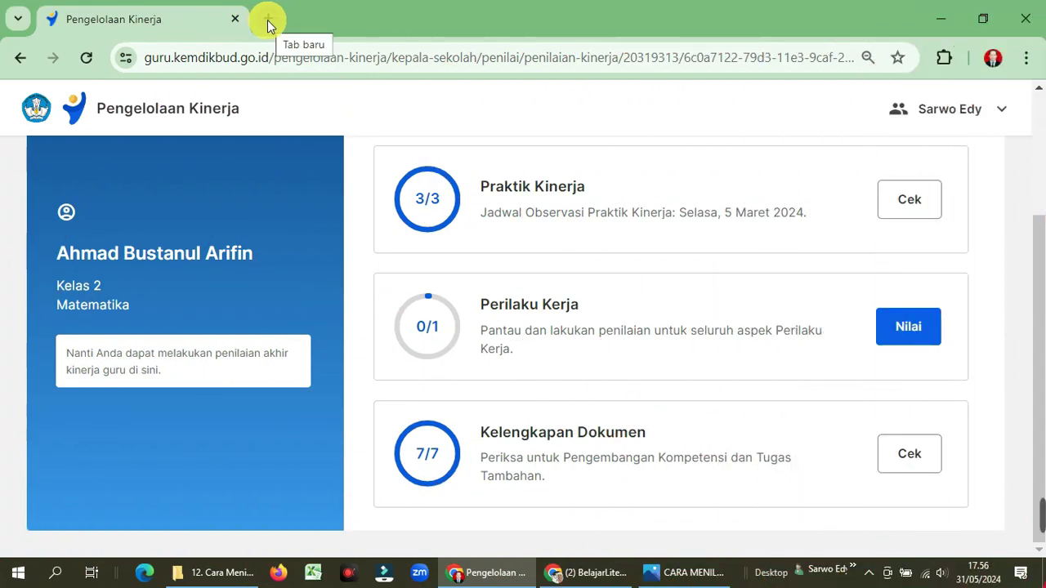
click(268, 25)
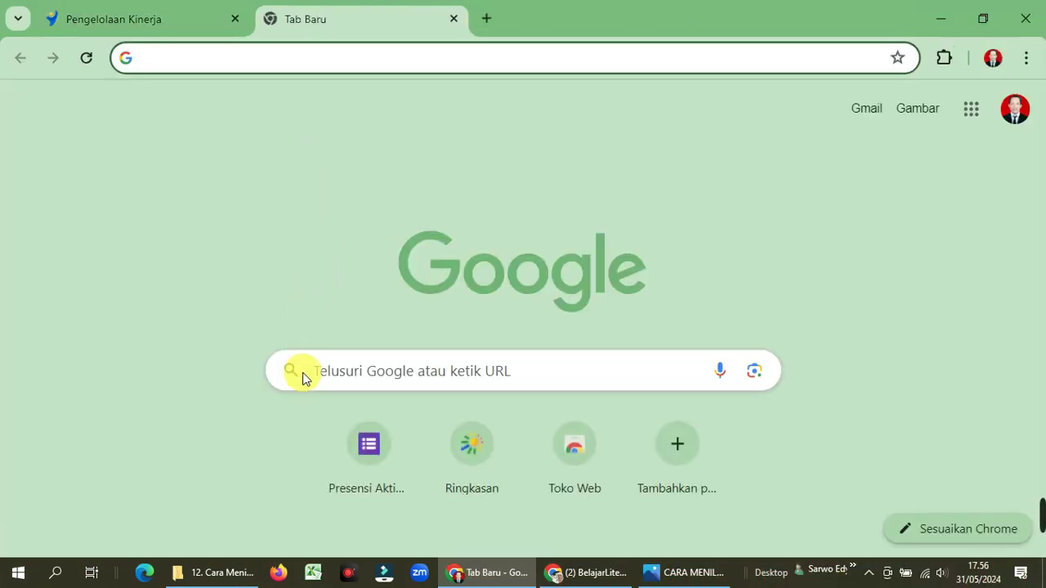
click(339, 377)
click(329, 415)
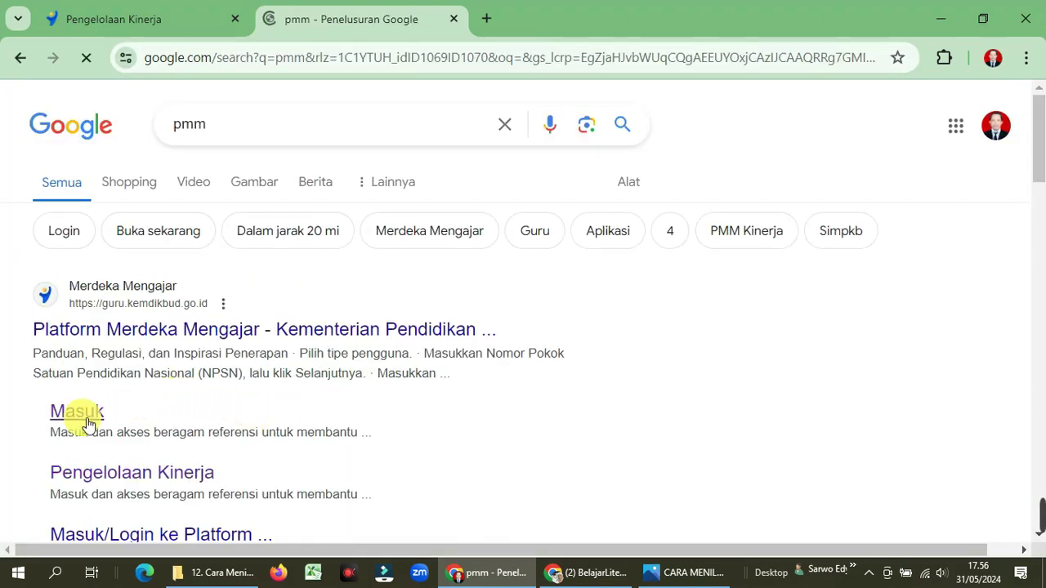
click(78, 414)
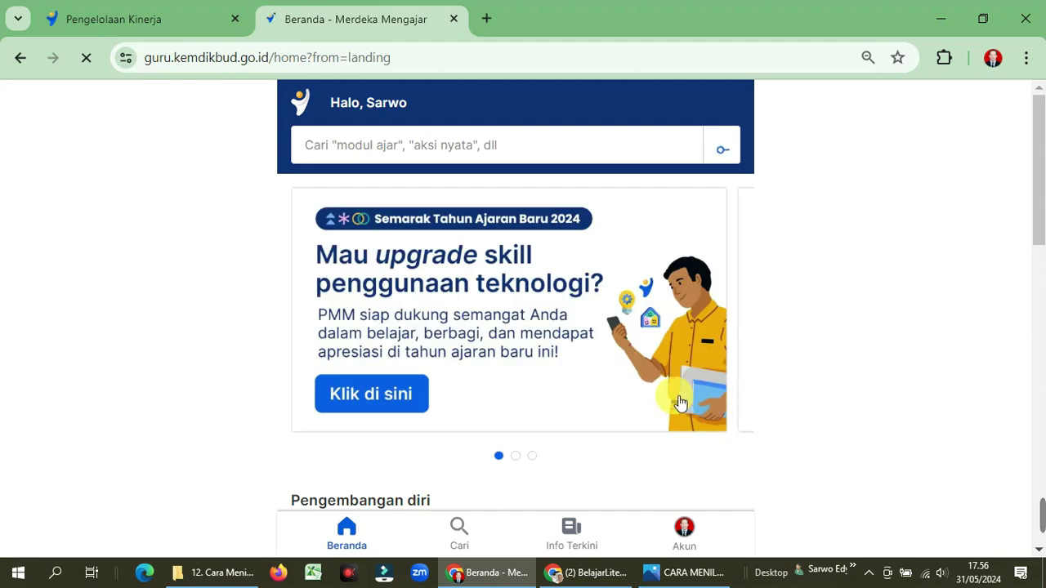
Step: Open Pengelolaan Kinerja from the home page and go to the Kepala Sekolah section Sebagai Pejabat Penilai Kinerja
scroll(482, 390, down, 3)
click(458, 428)
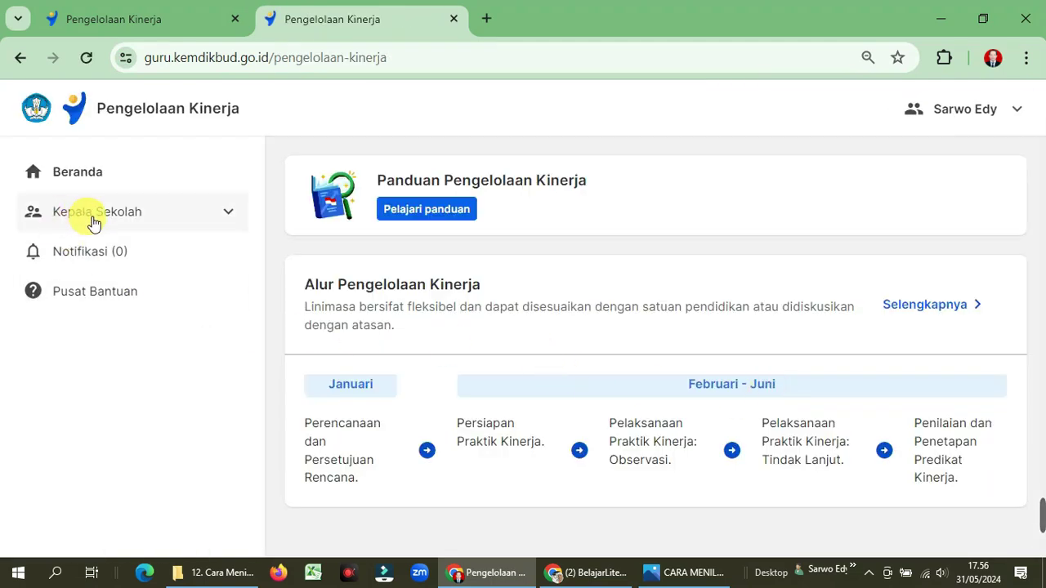
click(94, 221)
click(129, 294)
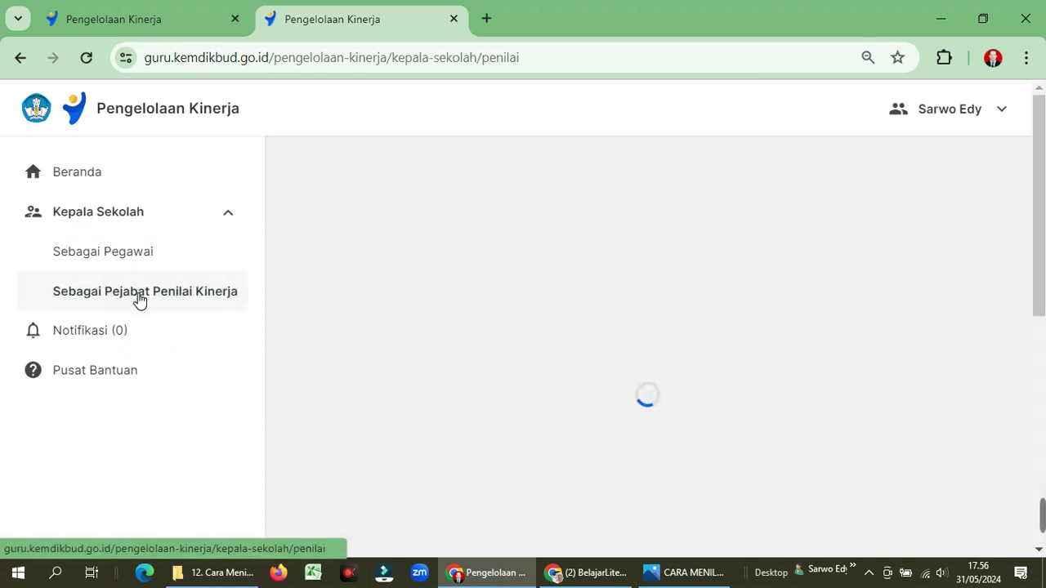
Step: Start Penilaian Kinerja for SD NEGERI WONOSALAM and bring up its list of teachers to assess
scroll(590, 390, down, 1)
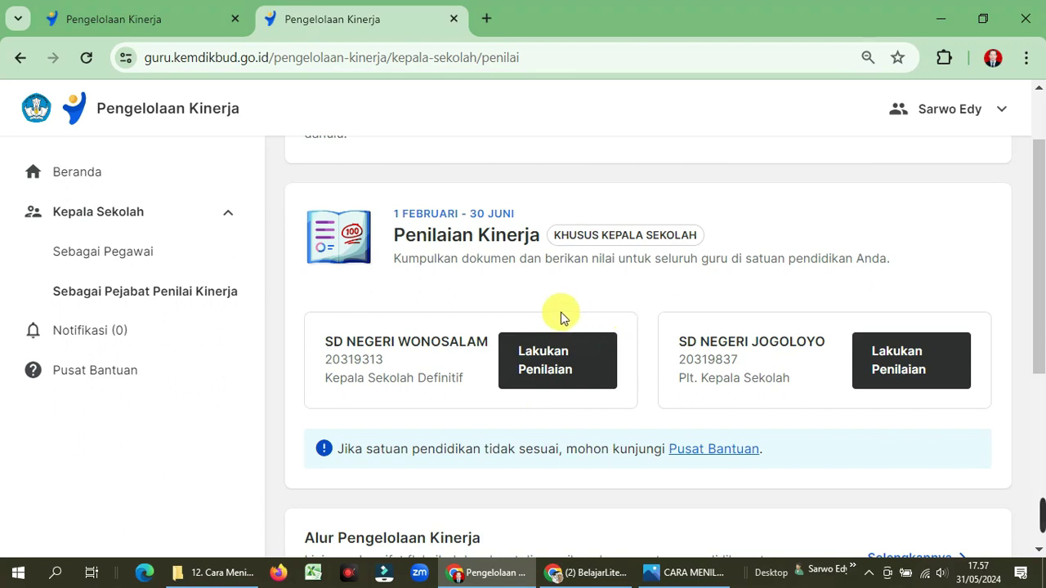
click(558, 374)
scroll(724, 394, down, 1)
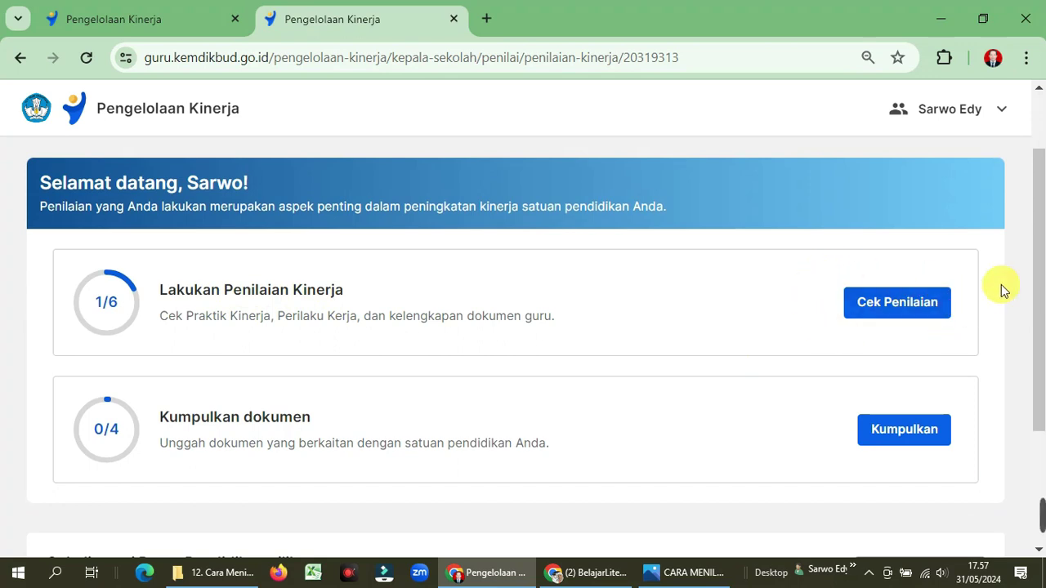
click(888, 316)
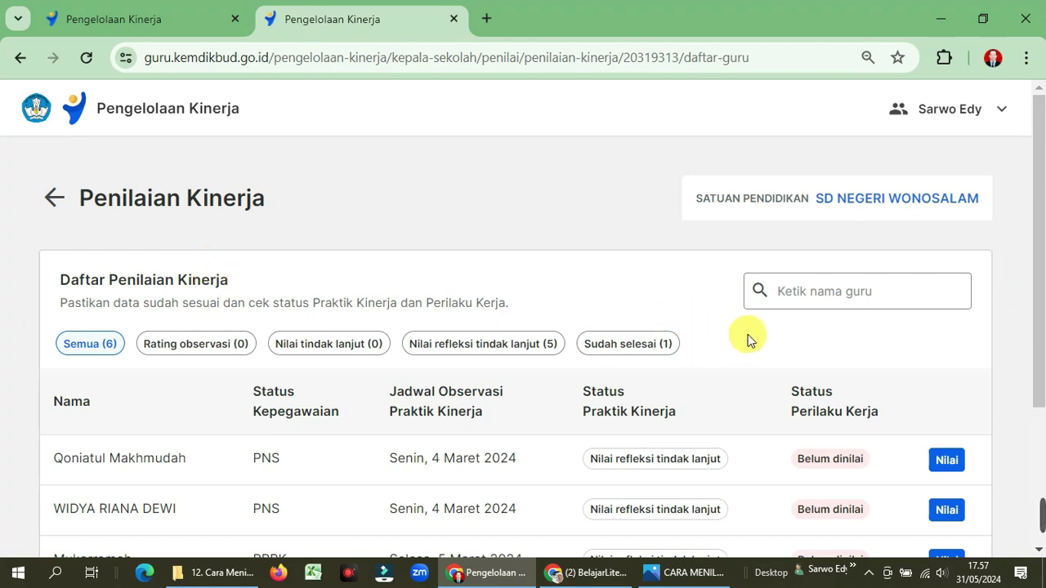
Step: Open the assessment details of the teacher whose Praktik Kinerja status is Sudah selesai and review the three assessment components
scroll(747, 338, down, 3)
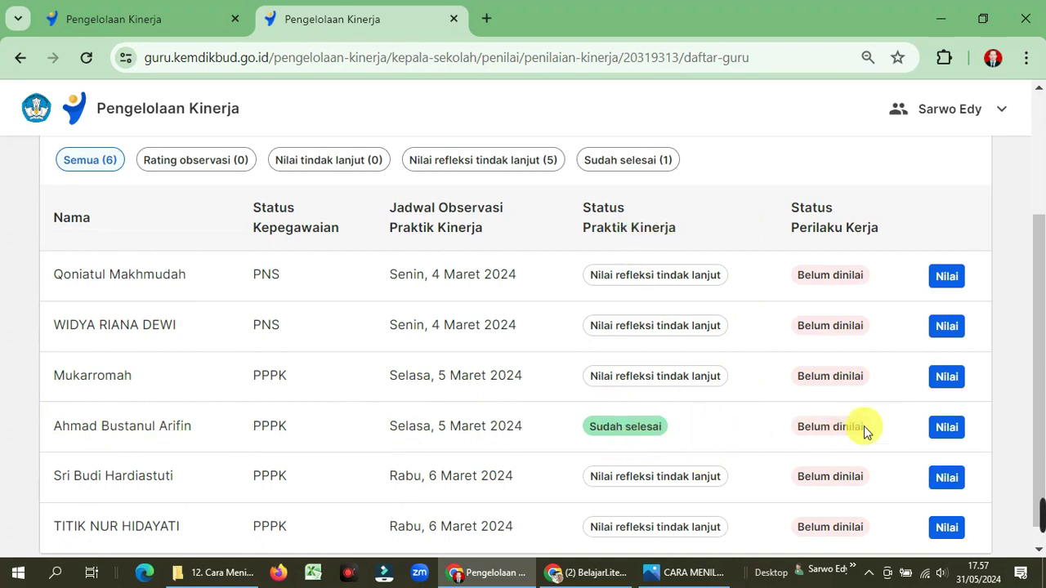
click(951, 433)
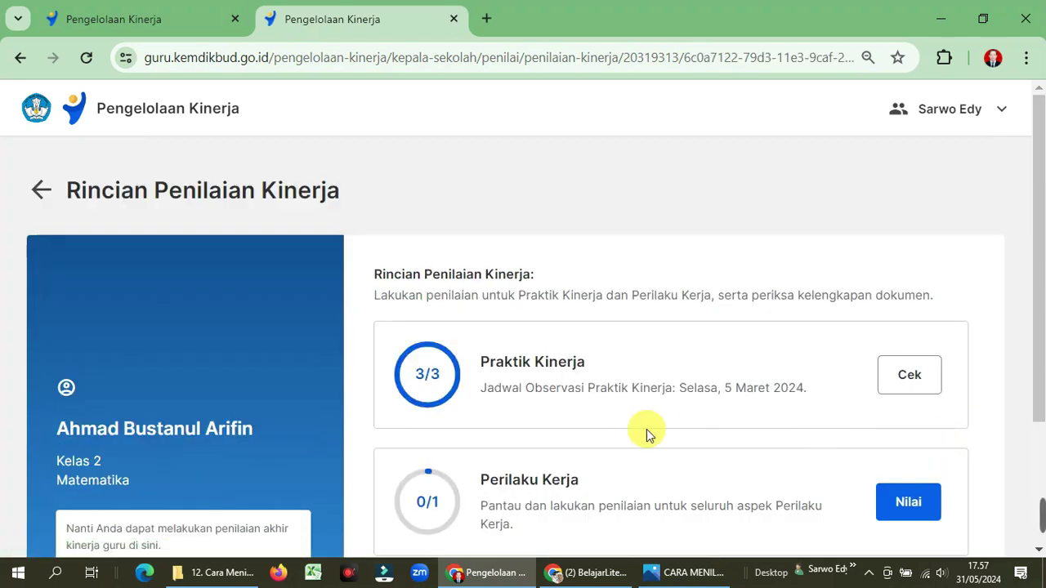
scroll(644, 429, down, 1)
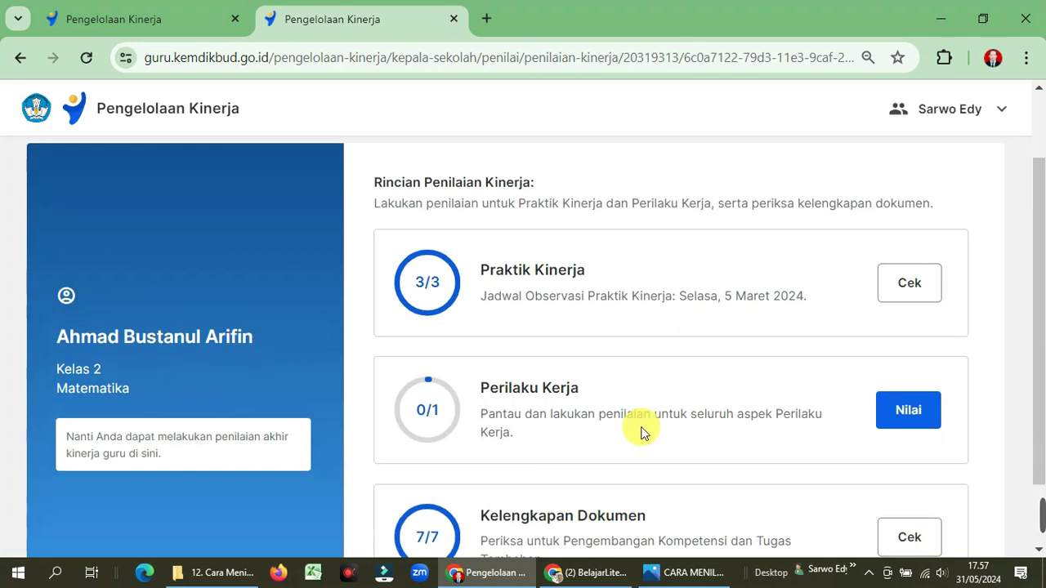
scroll(711, 458, down, 1)
scroll(712, 459, up, 1)
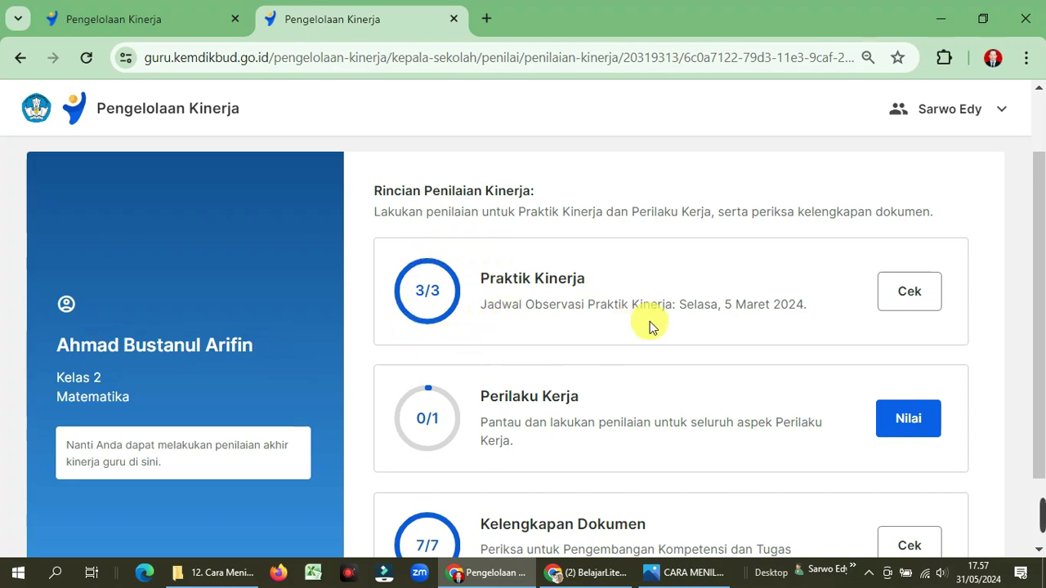
scroll(649, 327, down, 2)
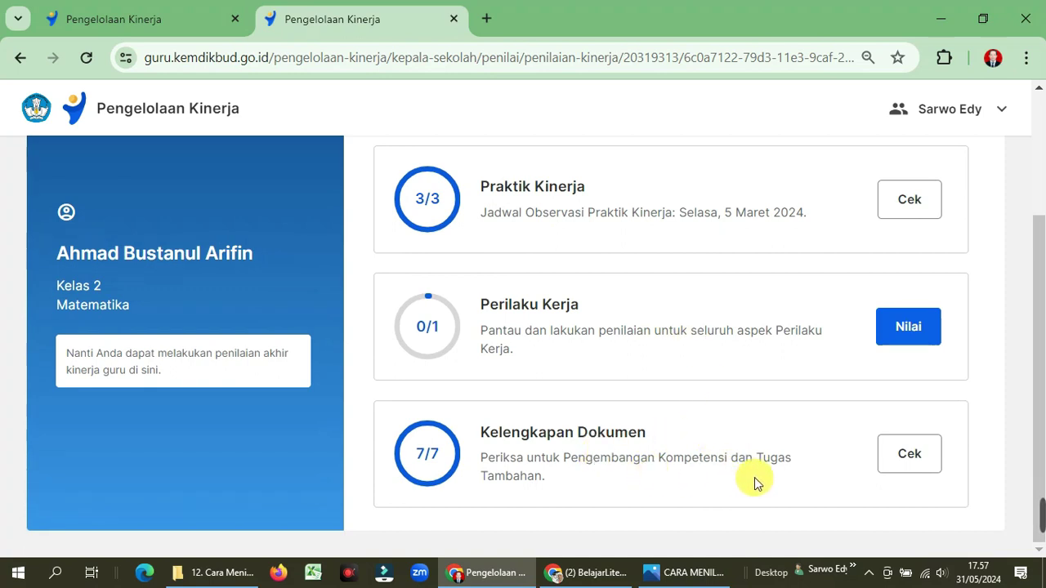
scroll(742, 444, up, 2)
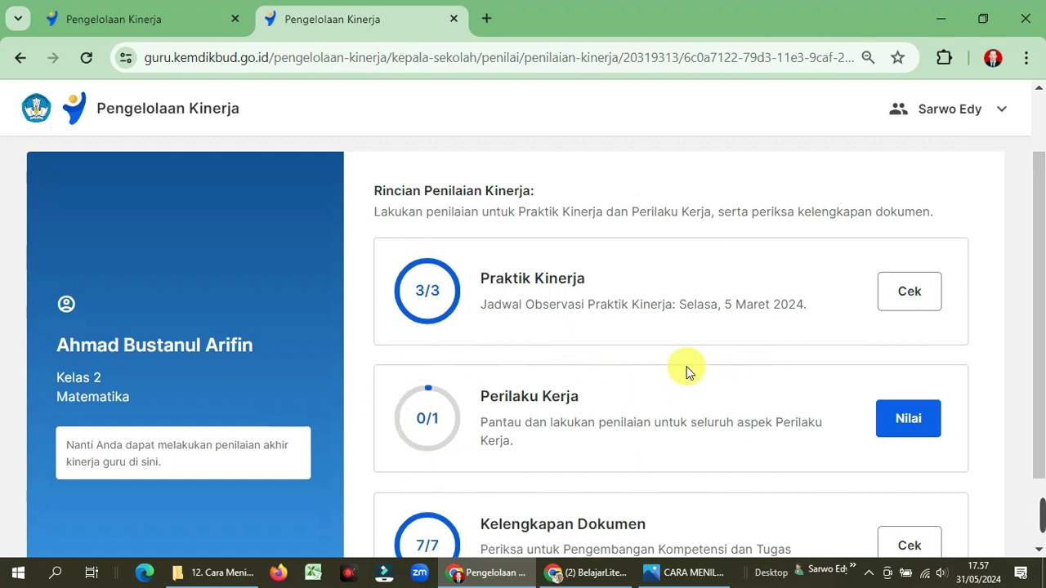
Step: Start the Perilaku Kerja assessment, set its introductory guidance not to show again, and reread it through Panduan menilai
click(910, 425)
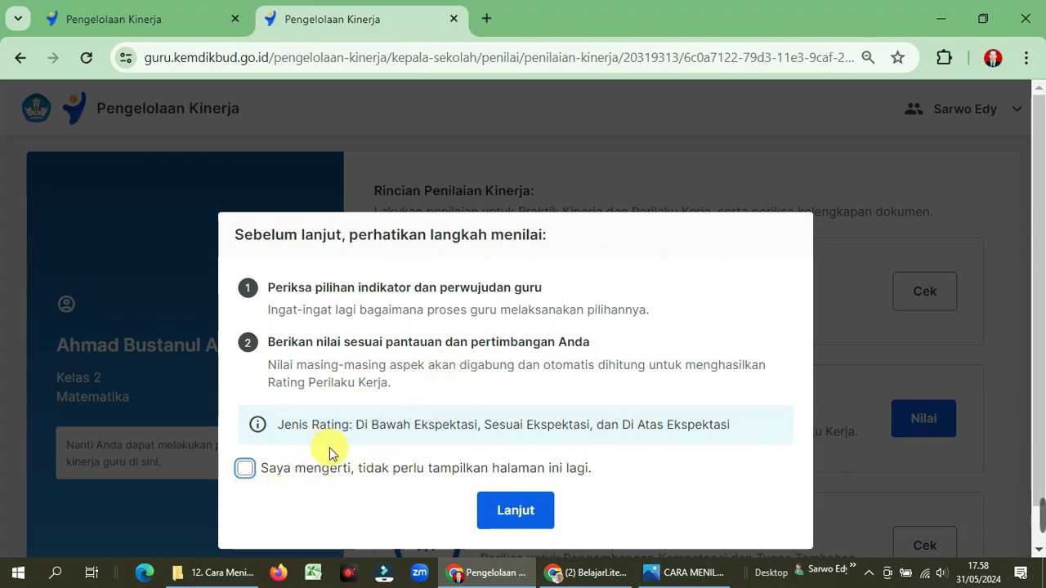
click(246, 471)
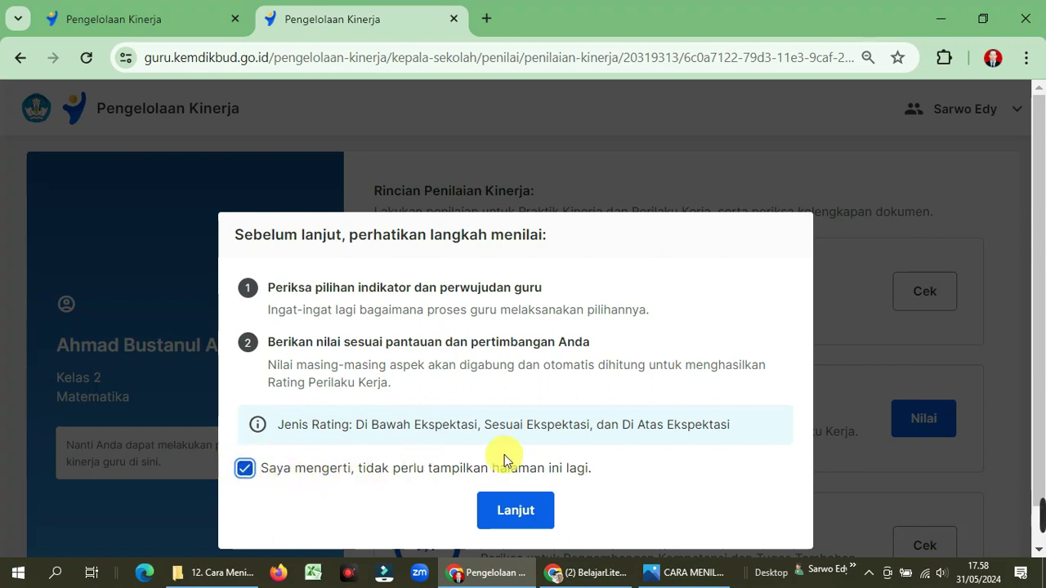
click(499, 510)
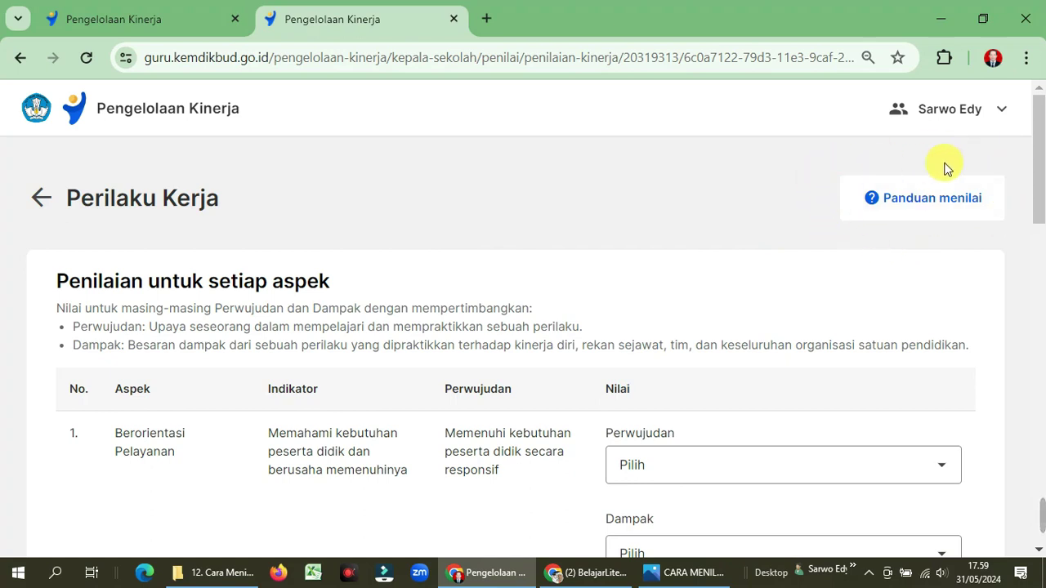
click(929, 204)
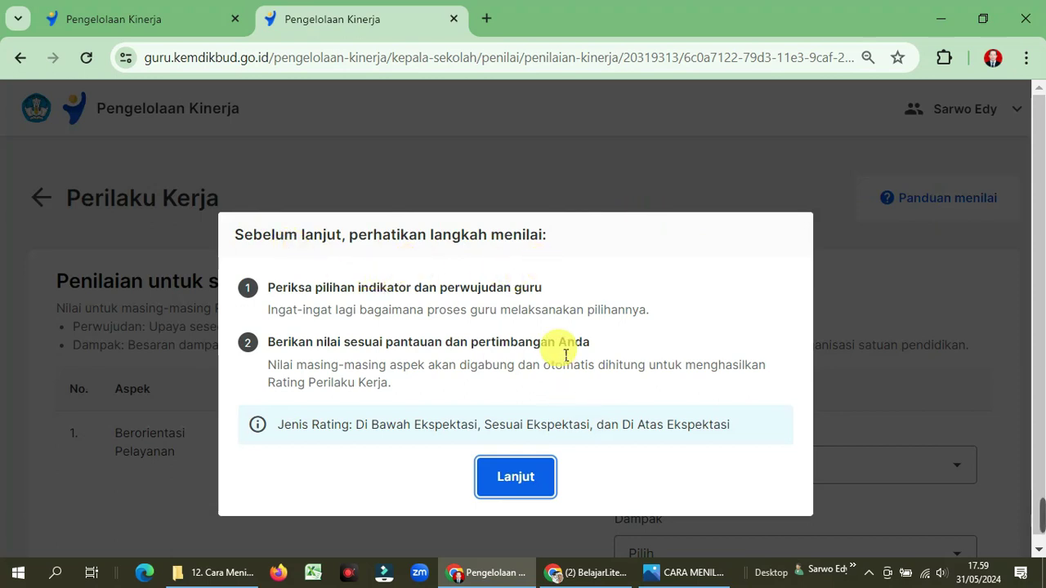
click(516, 477)
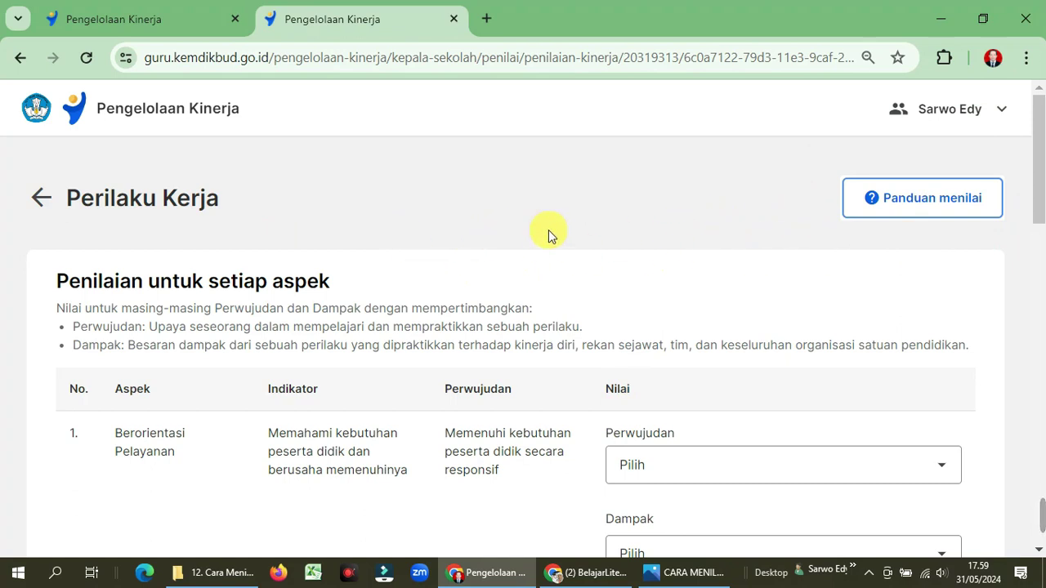
Step: Examine the Perwujudan and Dampak explanations and the indicators of all seven aspects, from Berorientasi Pelayanan to Kolaboratif
scroll(500, 233, down, 2)
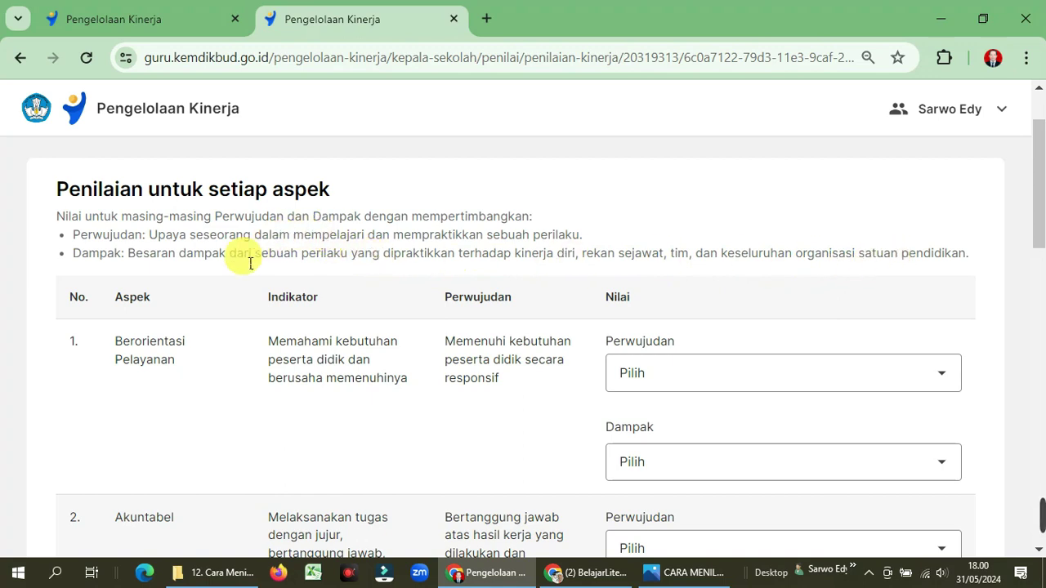
scroll(238, 263, down, 1)
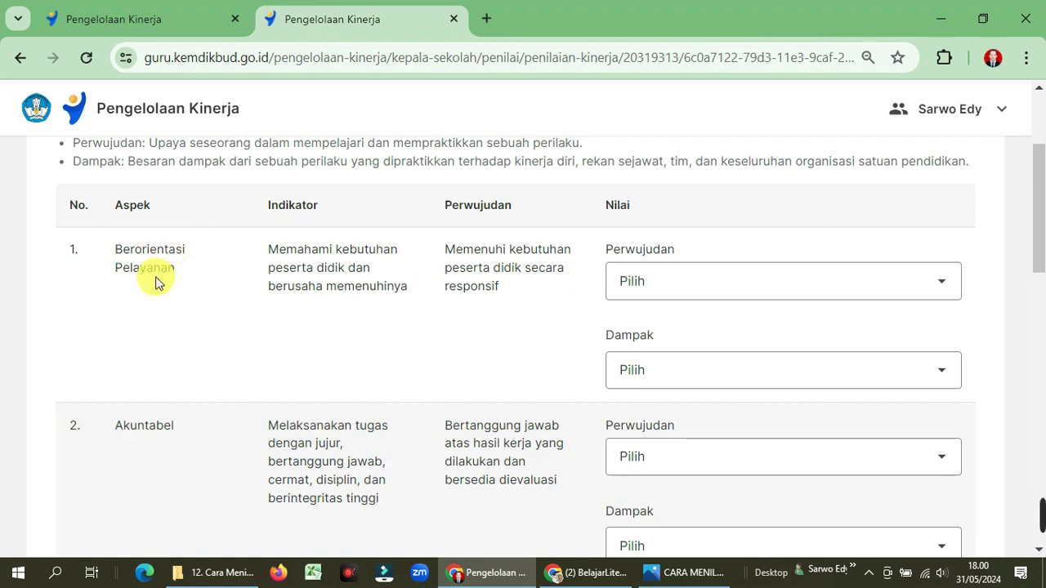
scroll(155, 282, down, 3)
scroll(147, 320, down, 3)
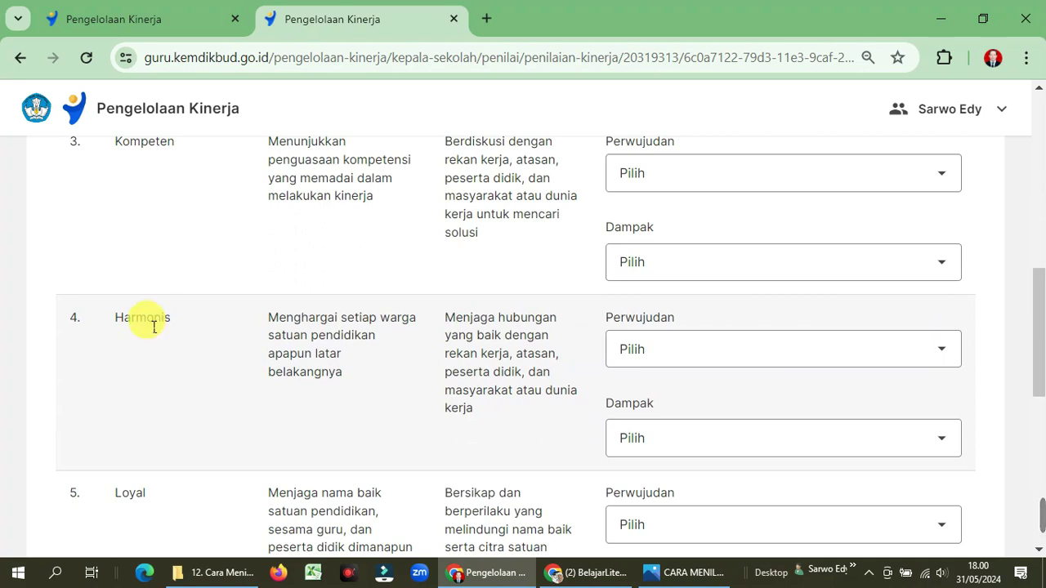
scroll(155, 343, down, 3)
scroll(152, 334, down, 2)
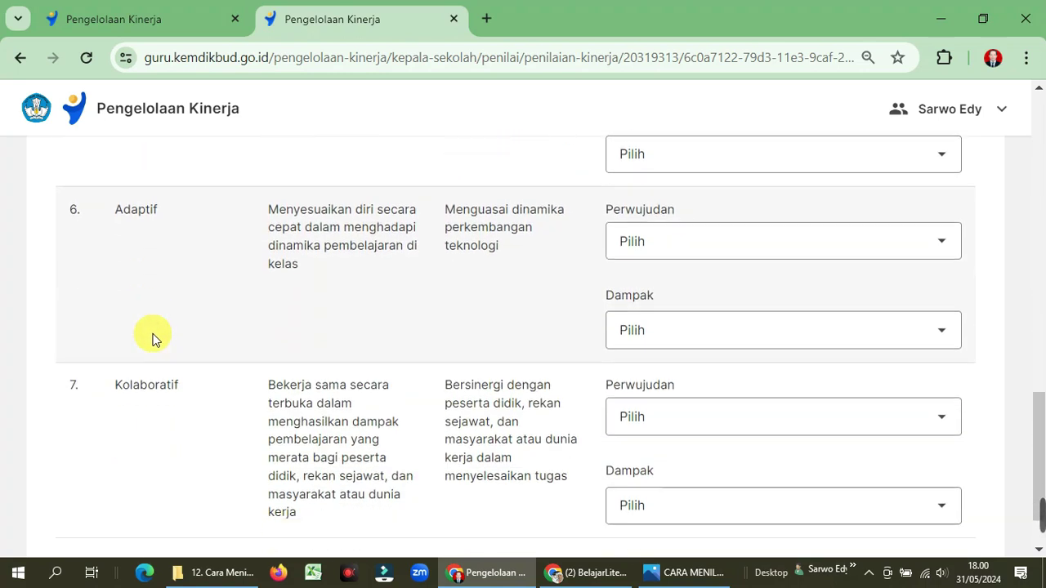
scroll(152, 333, down, 1)
scroll(174, 312, up, 10)
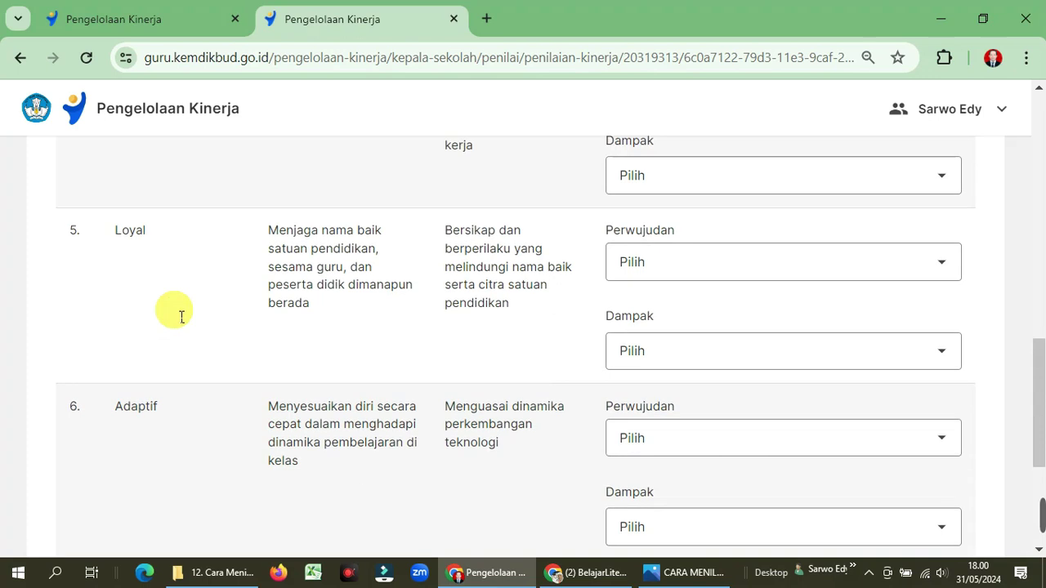
scroll(174, 312, up, 3)
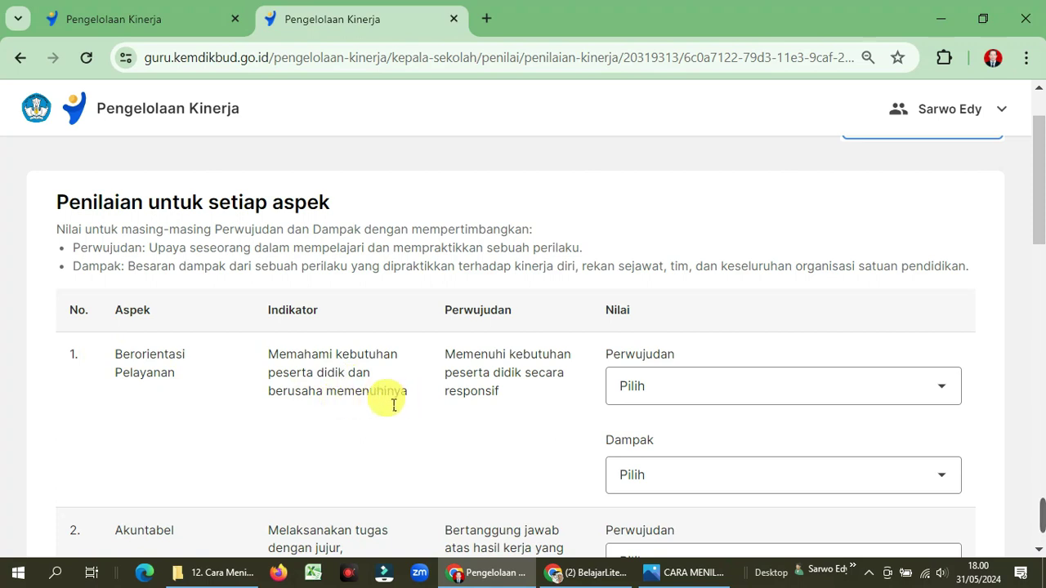
scroll(373, 406, down, 13)
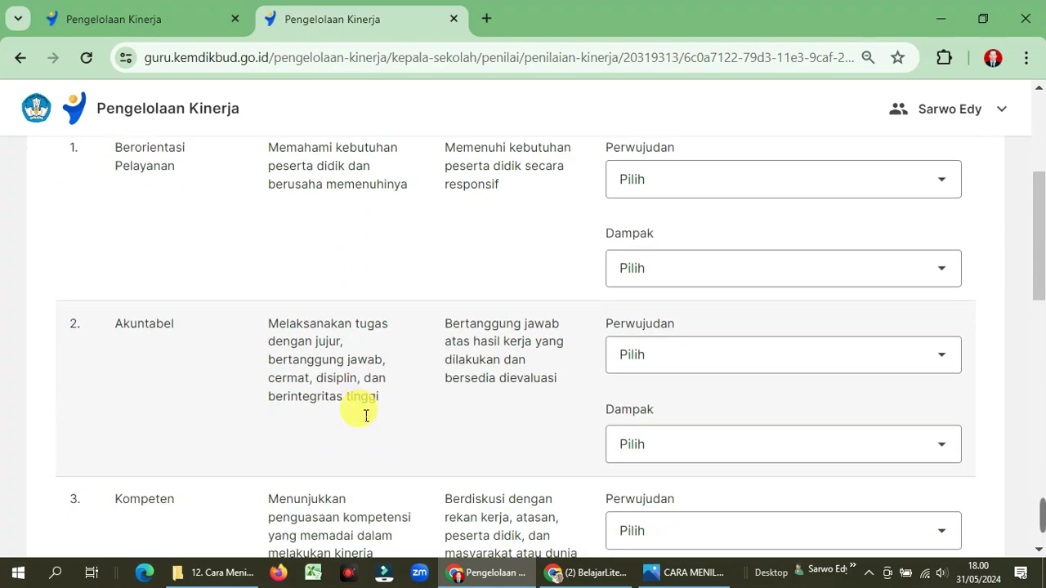
scroll(356, 409, up, 12)
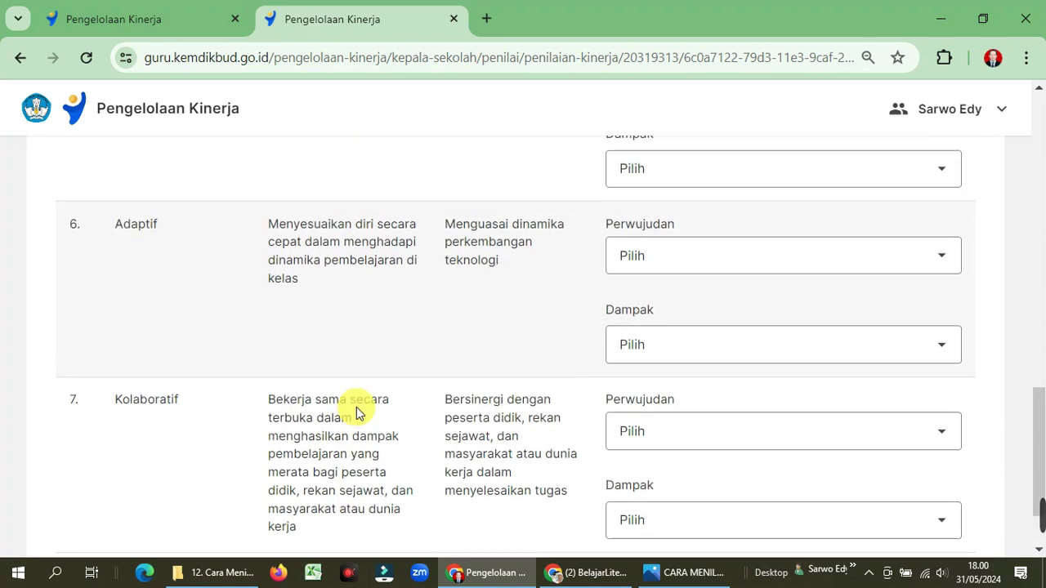
scroll(356, 408, down, 12)
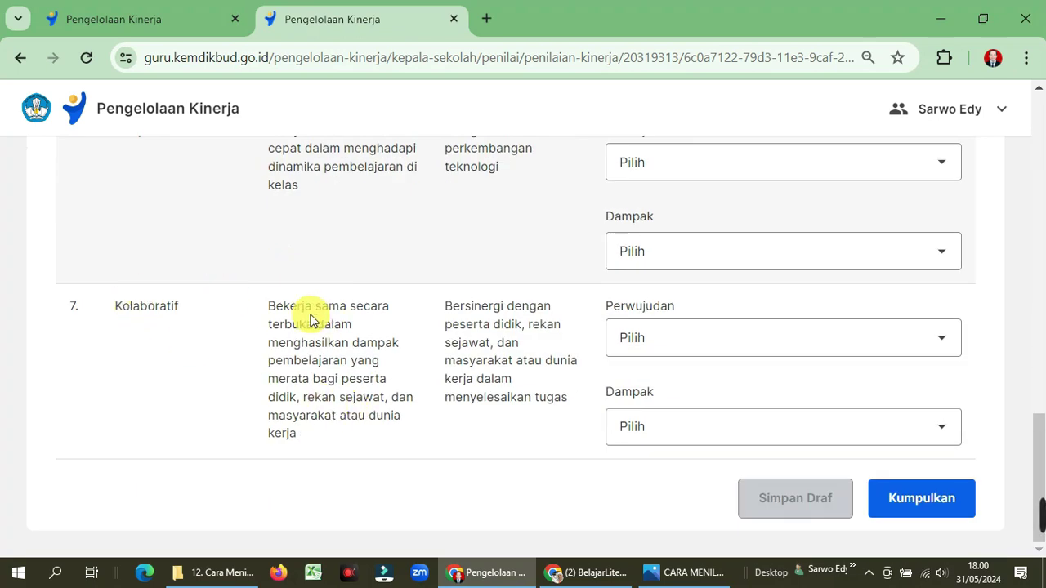
scroll(333, 319, up, 10)
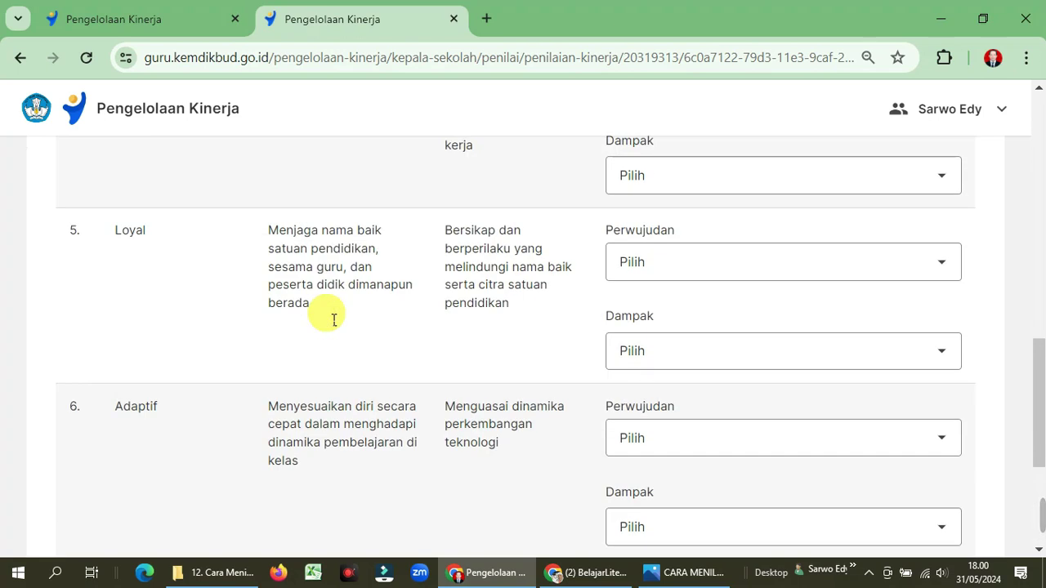
scroll(333, 320, up, 3)
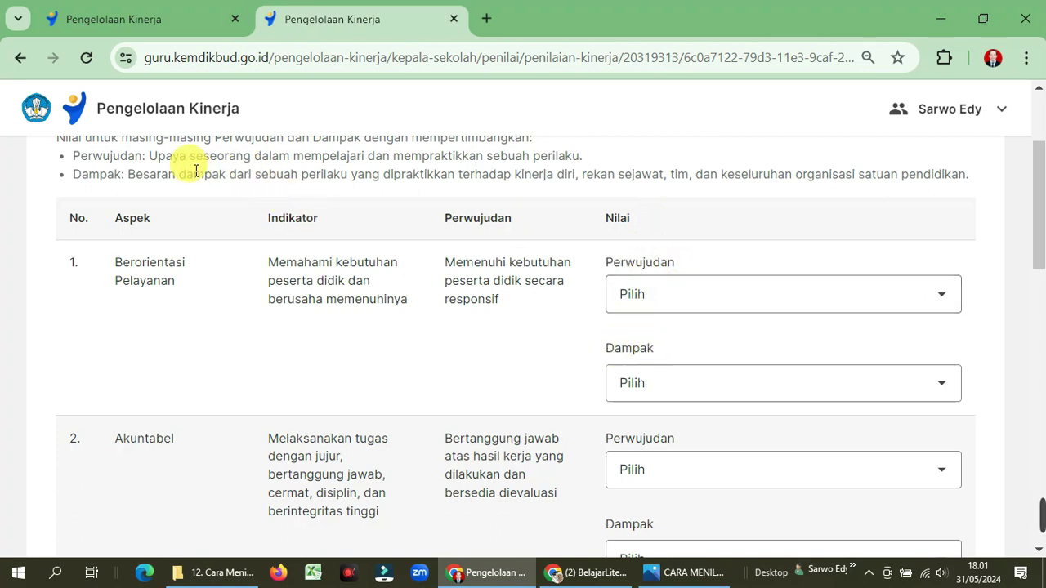
scroll(174, 170, up, 1)
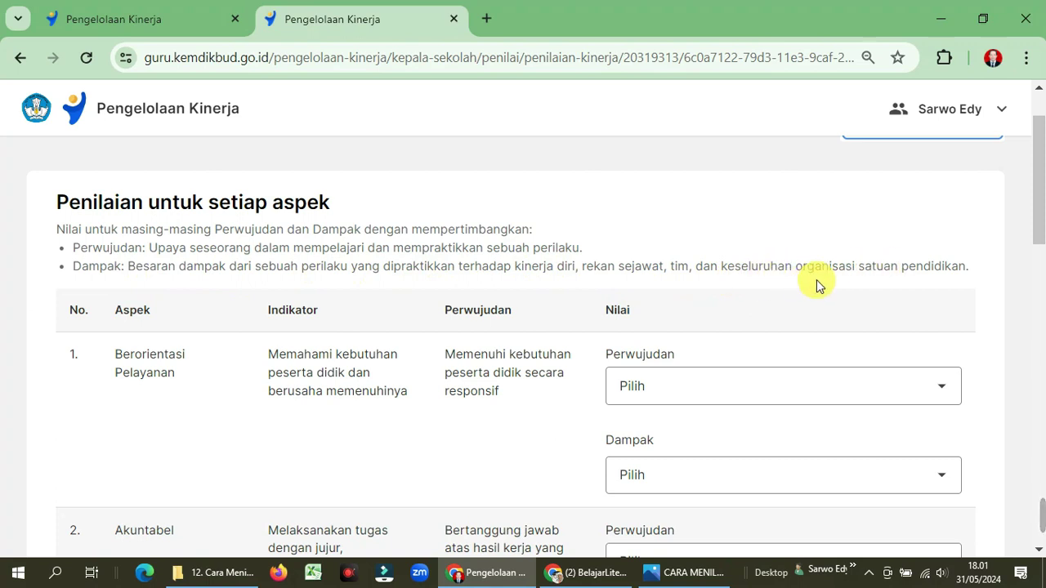
Step: Rate Perwujudan for the Berorientasi Pelayanan aspect as "Menunjukkan perilaku nyata dan konsisten"
scroll(822, 283, down, 1)
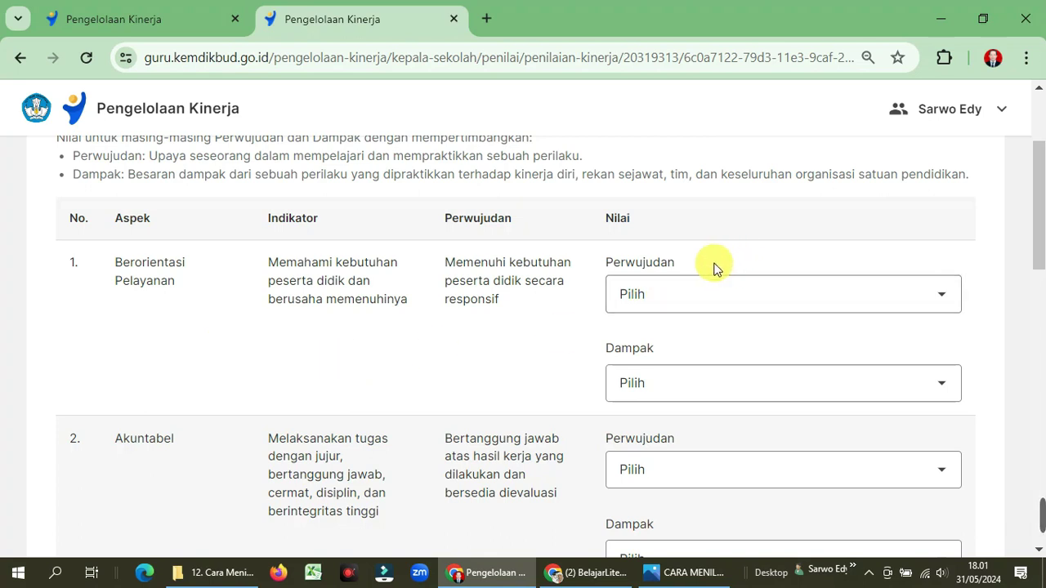
click(949, 301)
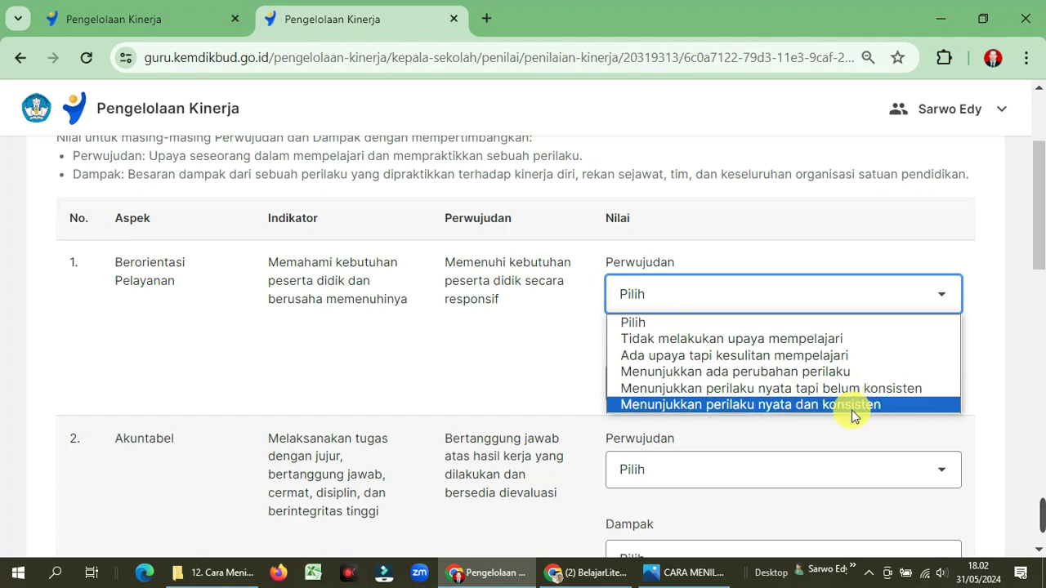
click(676, 405)
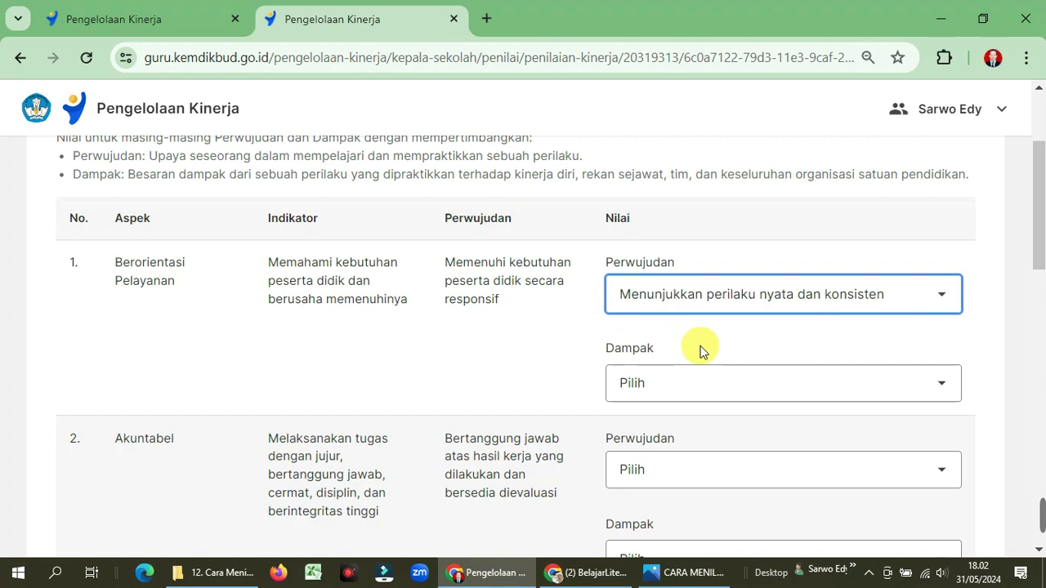
Step: Rate Dampak for the Berorientasi Pelayanan aspect as "Berdampak pada Kinerja Satuan Pendidikan"
click(945, 392)
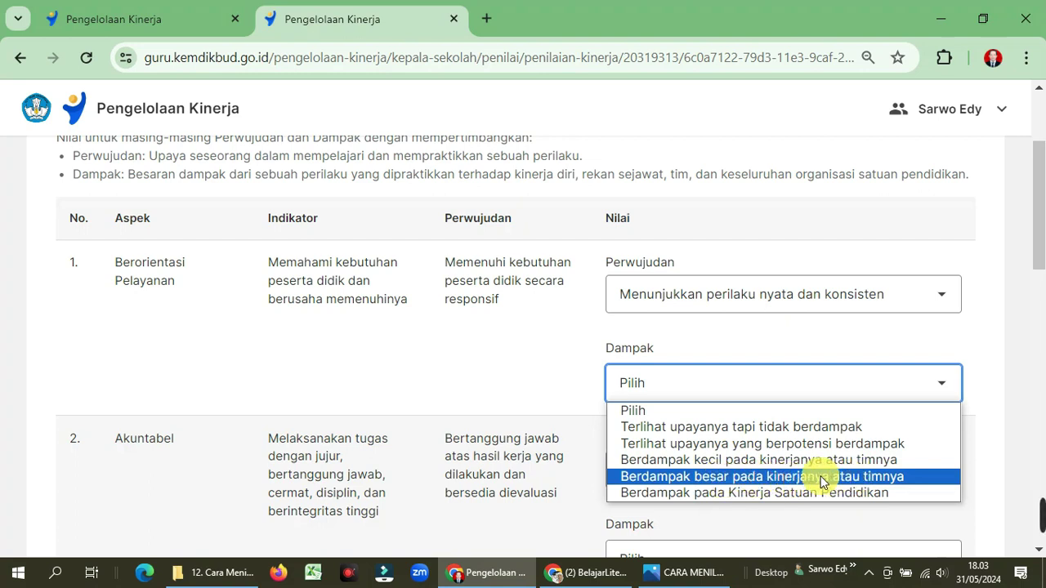
click(800, 493)
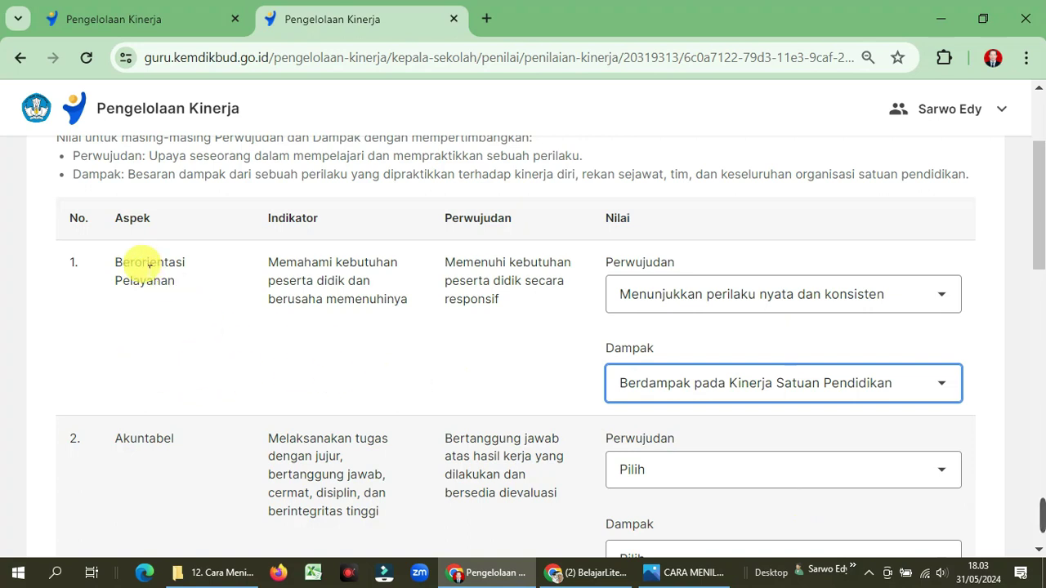
Step: Rate the Akuntabel aspect with Perwujudan "Menunjukkan perilaku nyata dan konsisten" and Dampak "Berdampak pada Kinerja Satuan Pendidikan"
scroll(386, 409, down, 1)
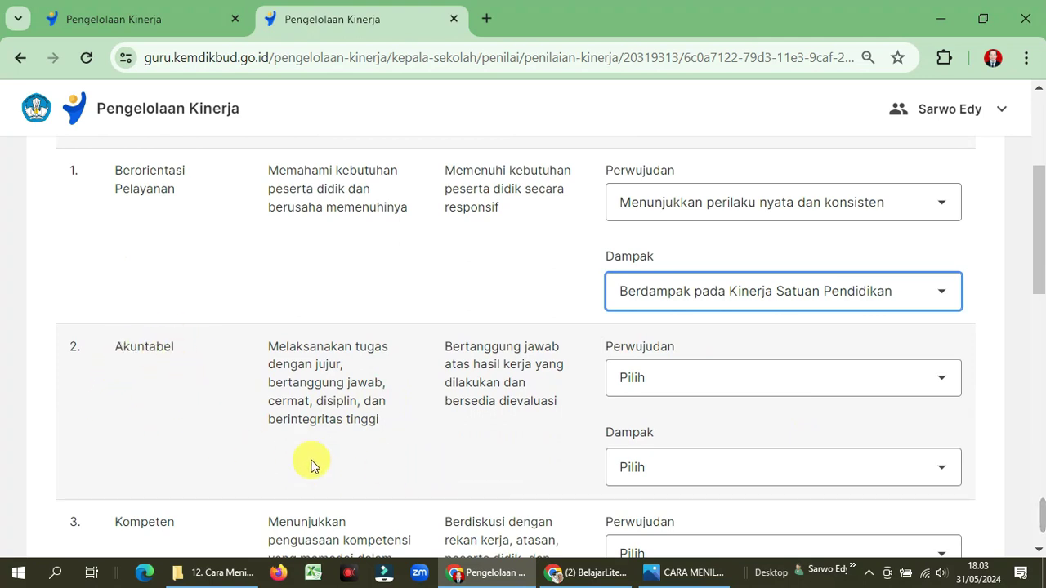
scroll(280, 404, up, 2)
scroll(315, 426, down, 2)
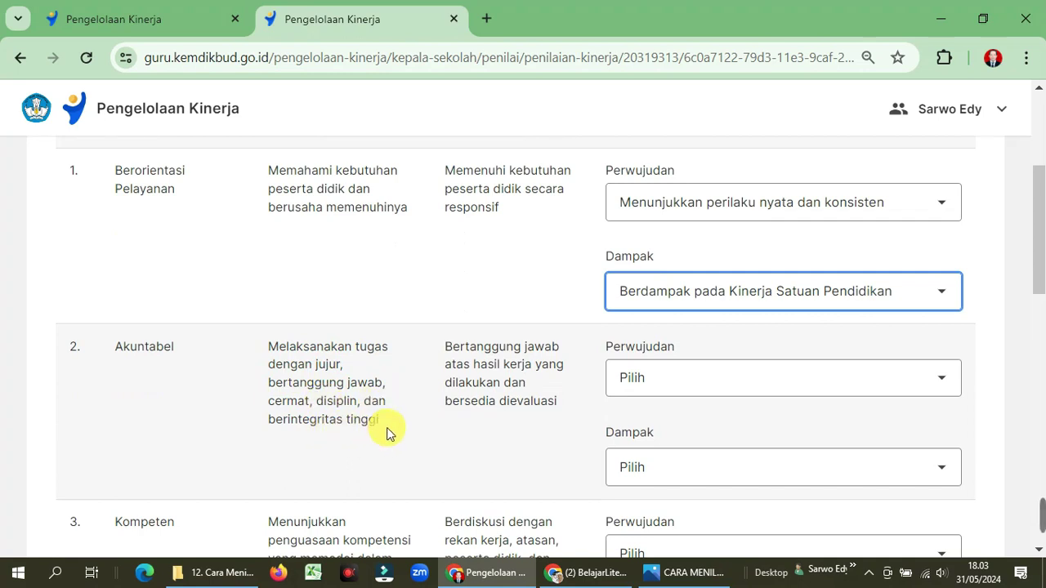
scroll(390, 431, up, 1)
scroll(506, 475, down, 1)
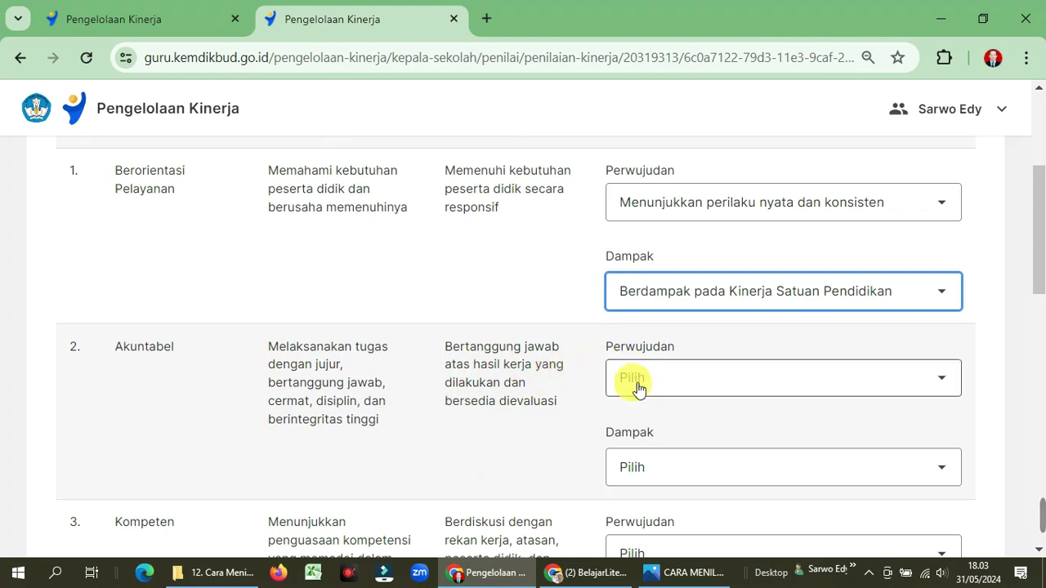
scroll(797, 421, up, 1)
scroll(799, 421, down, 1)
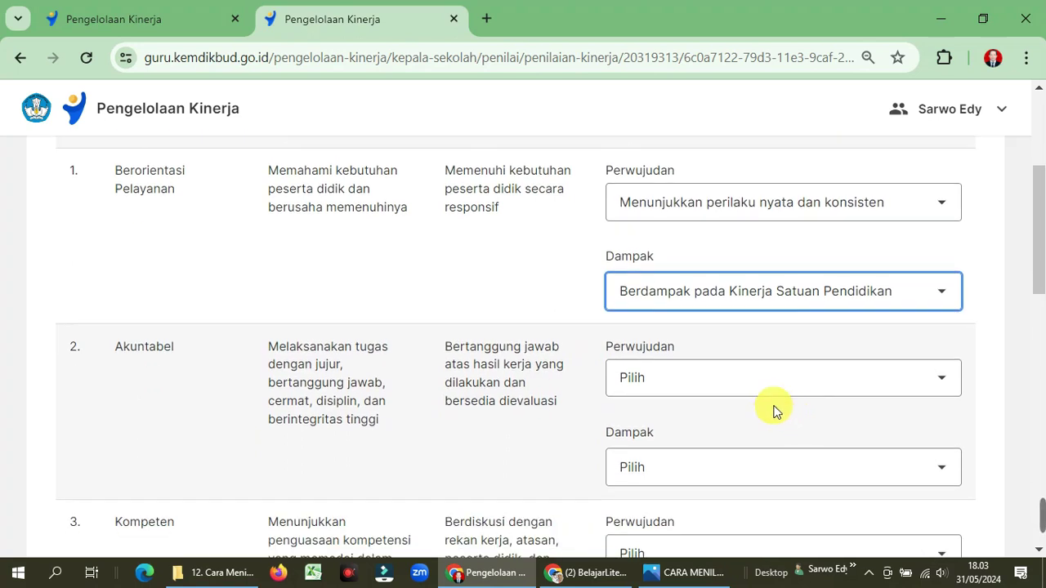
click(805, 385)
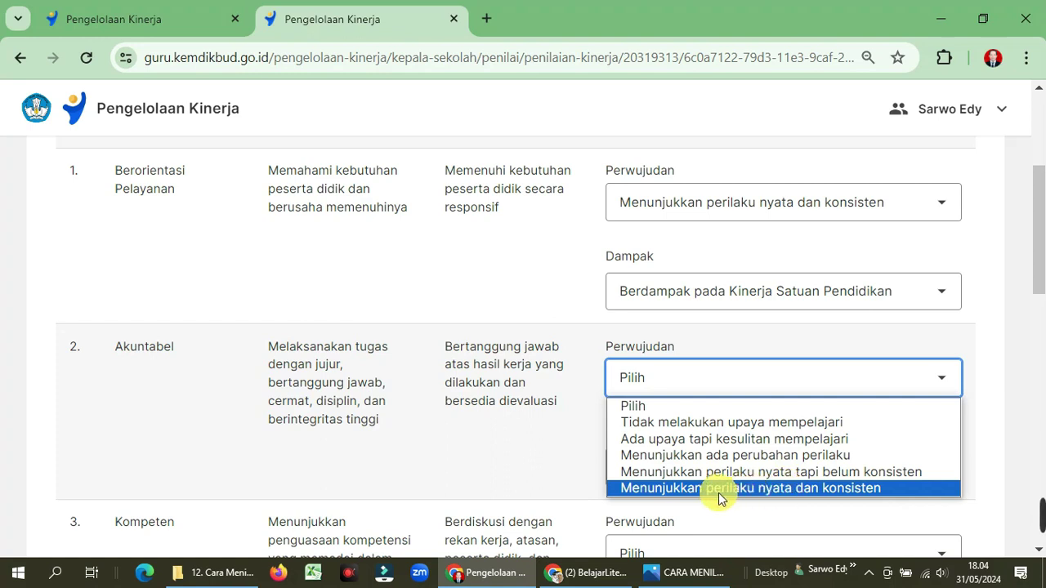
click(649, 487)
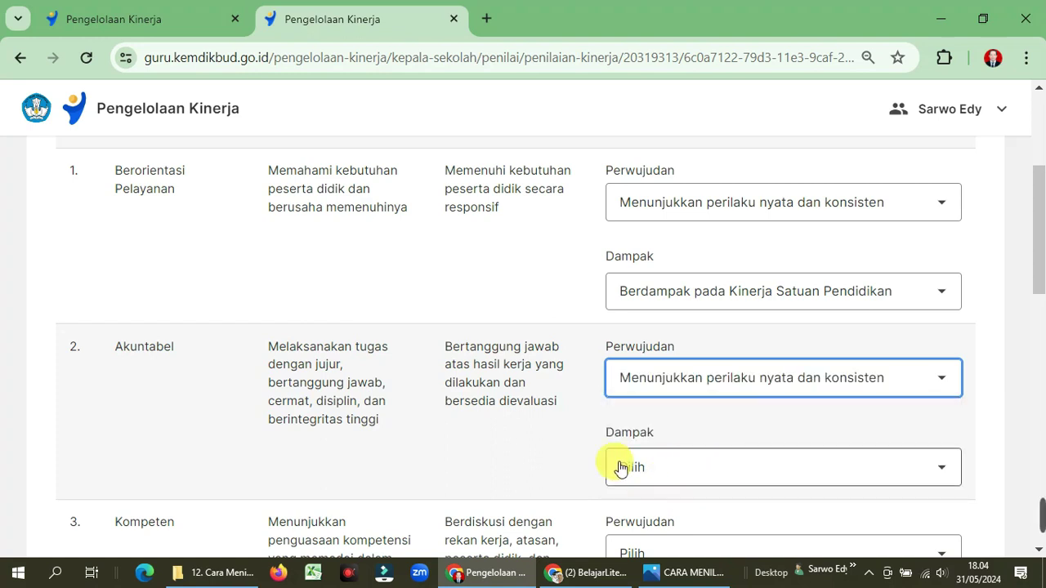
click(946, 477)
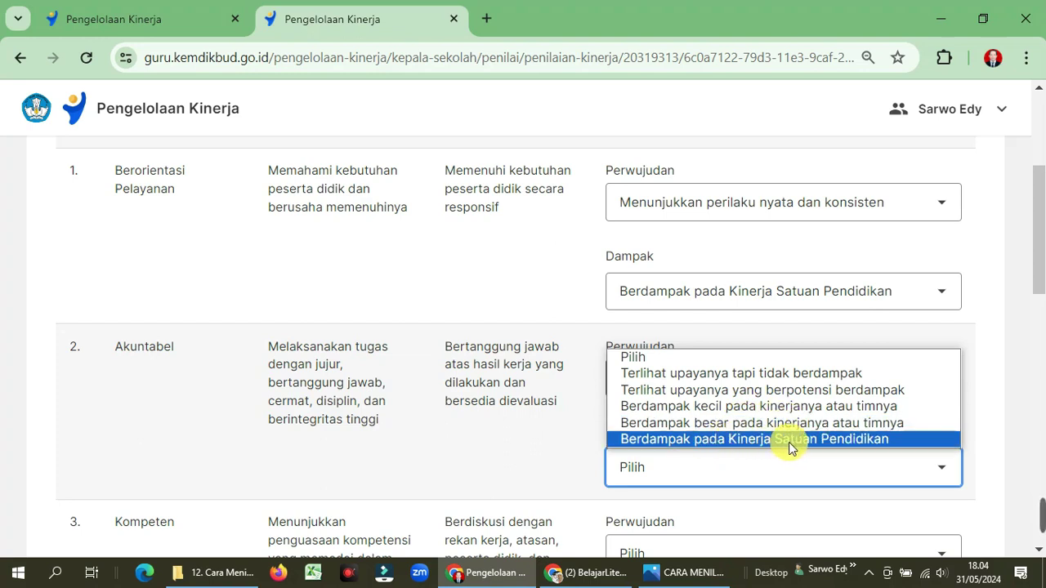
click(690, 441)
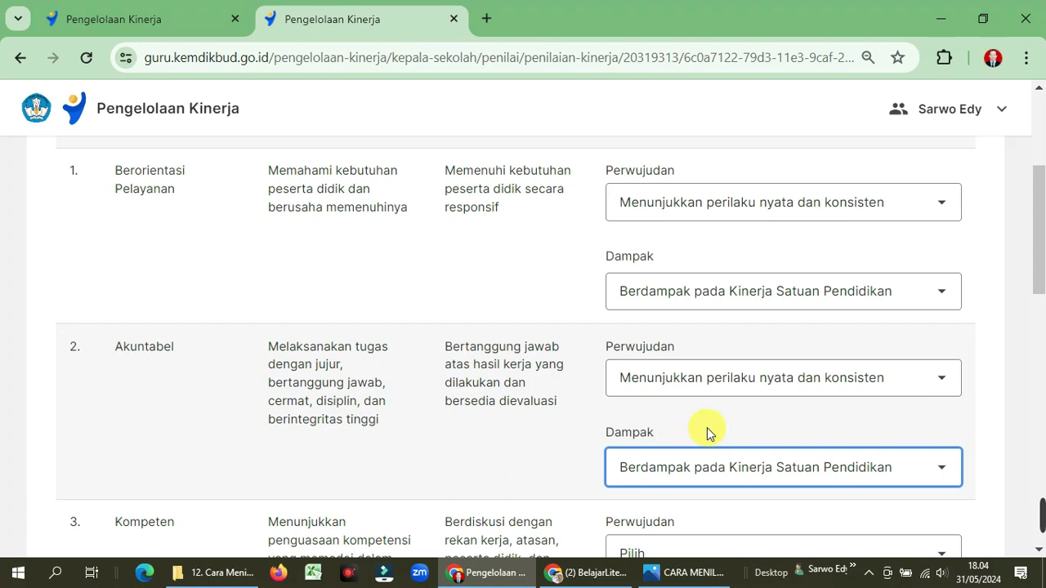
Step: Rate the Kompeten aspect with Perwujudan "Menunjukkan perilaku nyata tapi belum konsisten" and Dampak "Berdampak pada Kinerja Satuan Pendidikan"
scroll(700, 432, up, 1)
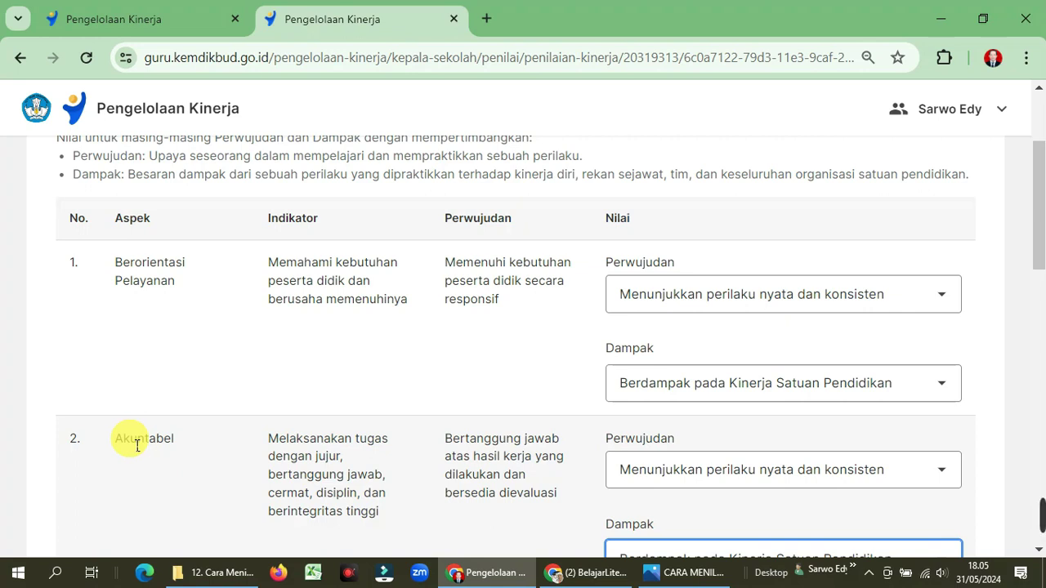
scroll(137, 446, down, 5)
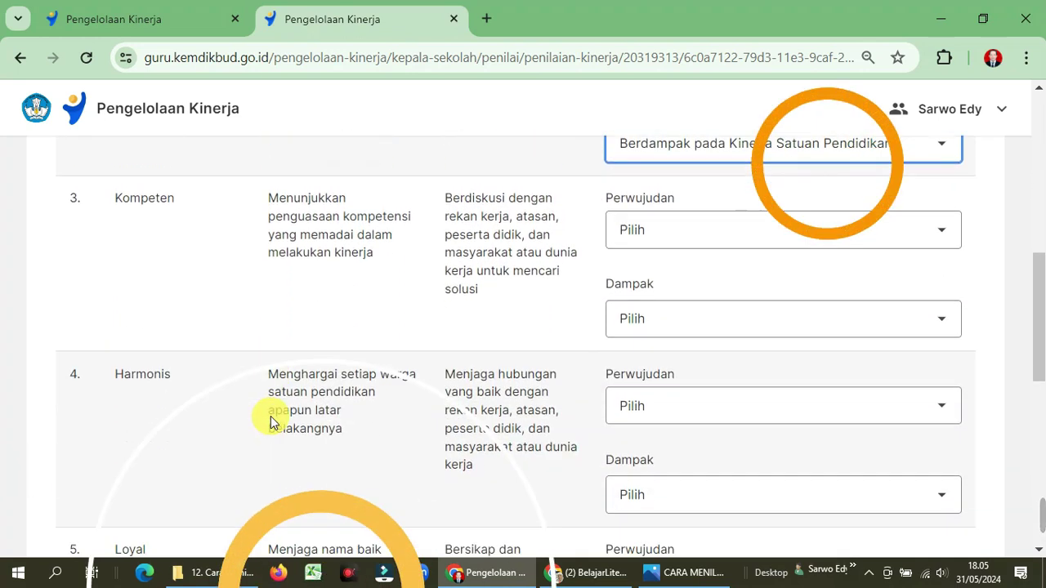
scroll(274, 418, down, 1)
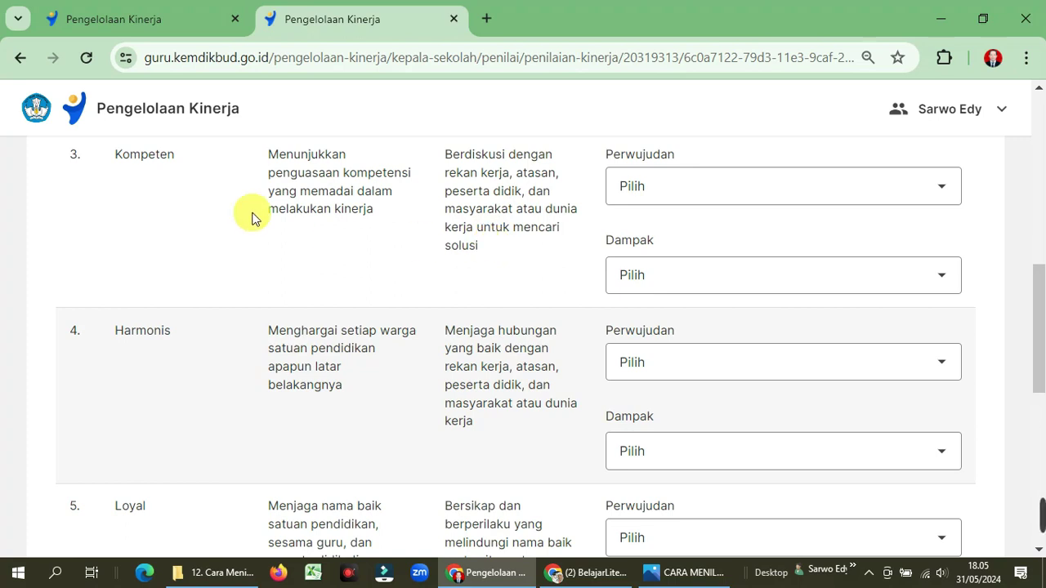
click(733, 198)
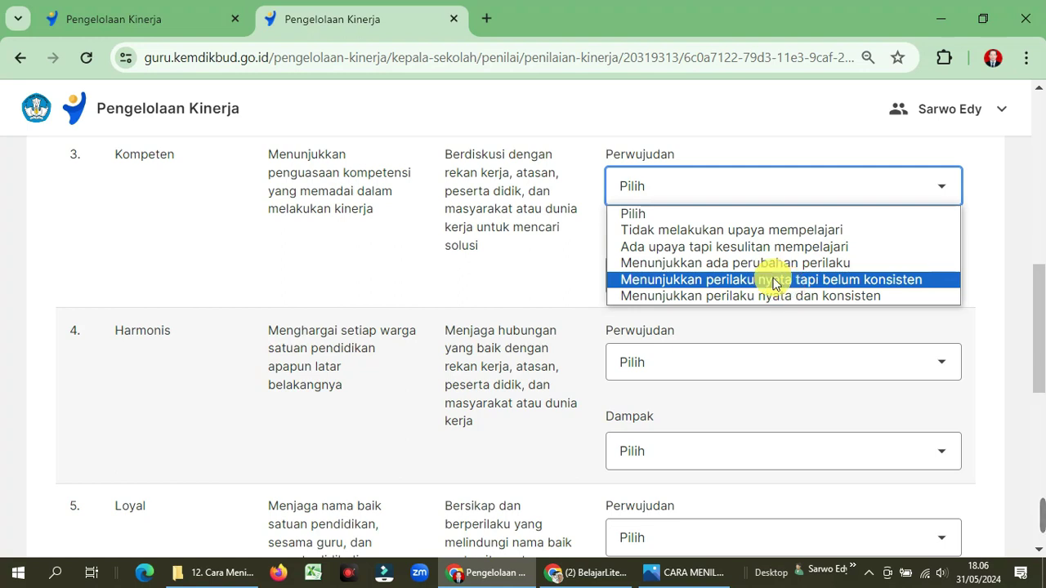
click(775, 281)
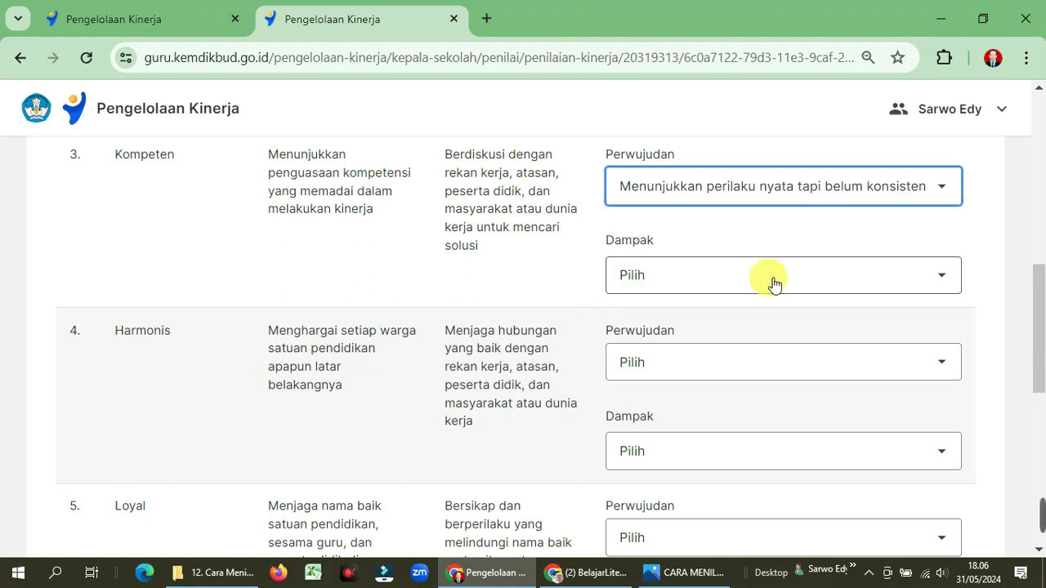
click(918, 283)
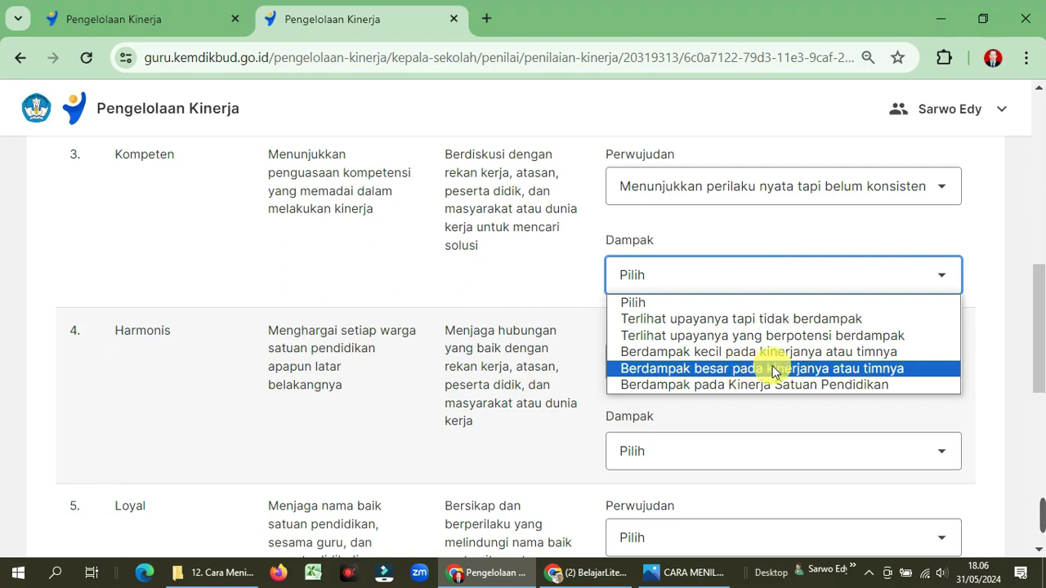
click(735, 386)
Step: Rate the Harmonis aspect with Perwujudan "Menunjukkan perilaku nyata dan konsisten" and Dampak "Berdampak pada Kinerja Satuan Pendidikan"
scroll(527, 298, down, 3)
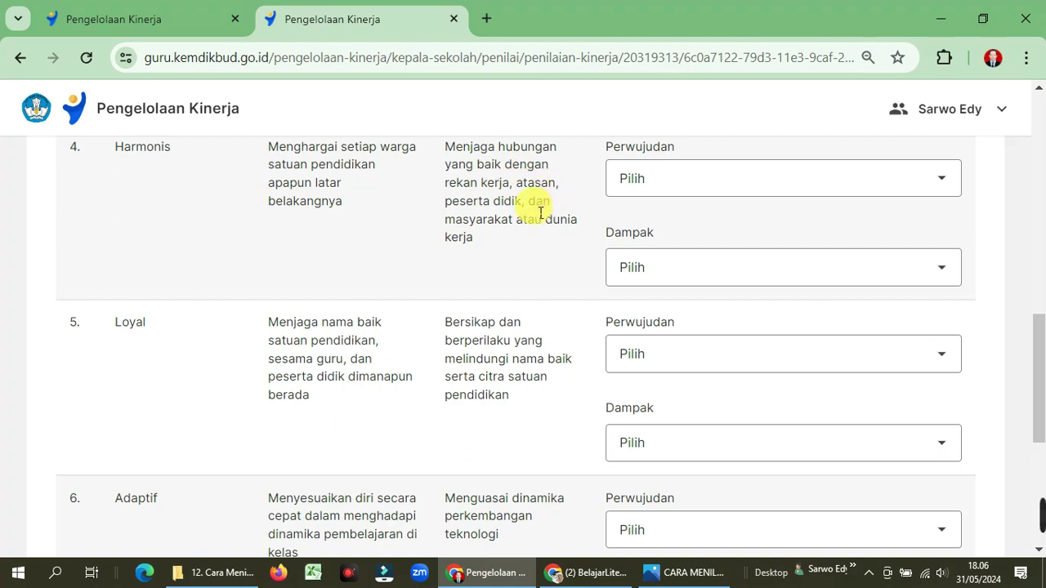
click(726, 183)
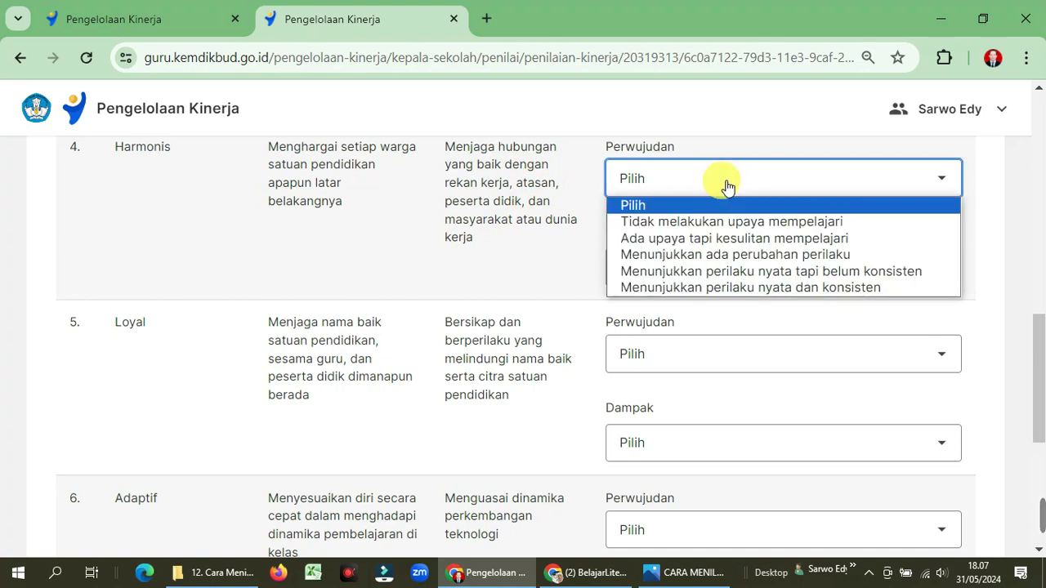
click(731, 291)
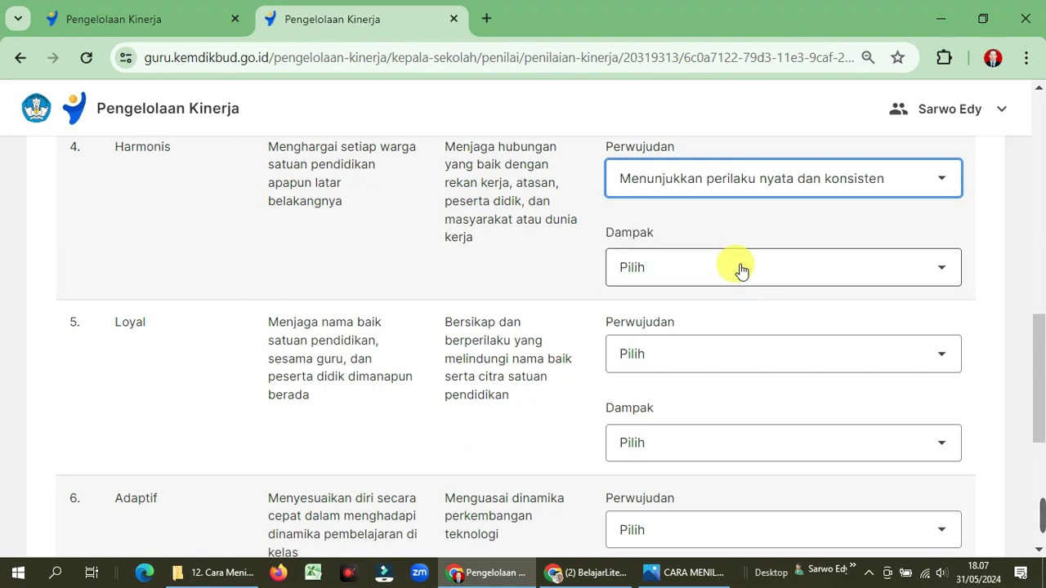
click(708, 280)
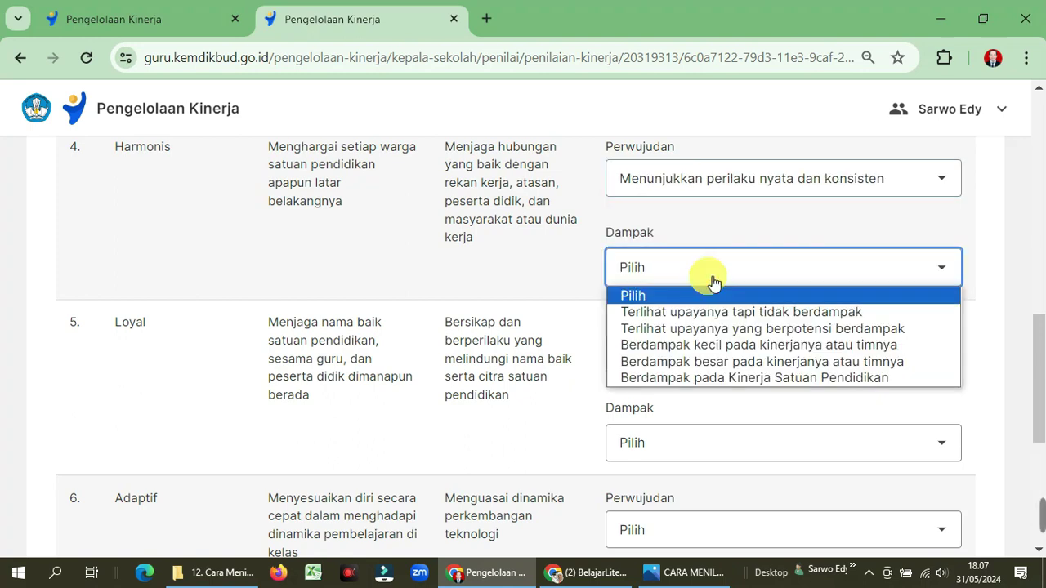
click(817, 378)
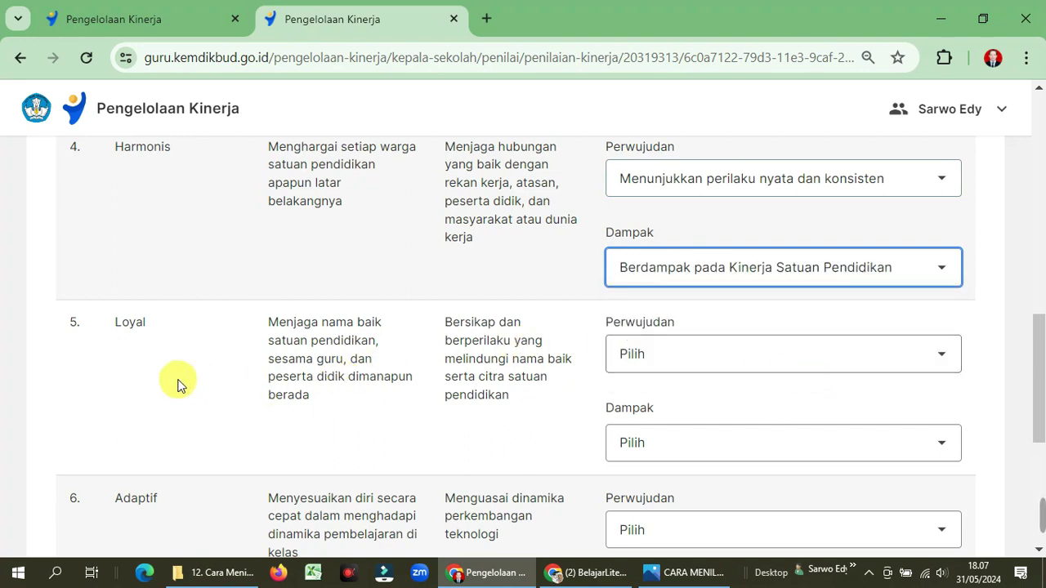
Step: Rate the Loyal aspect with Perwujudan "Menunjukkan perilaku nyata dan konsisten" and Dampak "Berdampak pada Kinerja Satuan Pendidikan"
scroll(179, 381, down, 2)
scroll(177, 380, down, 1)
scroll(171, 282, up, 1)
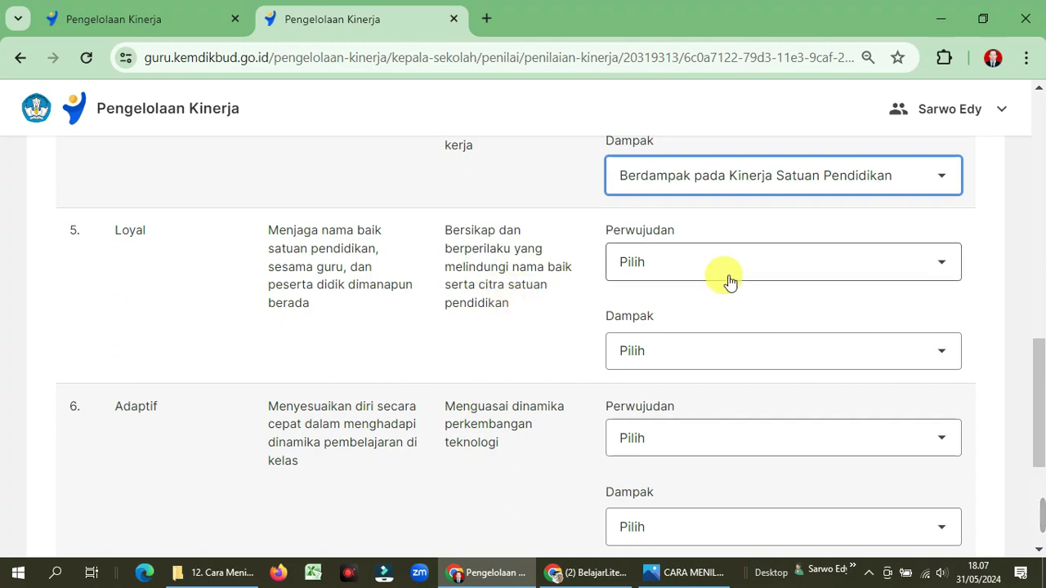
click(812, 264)
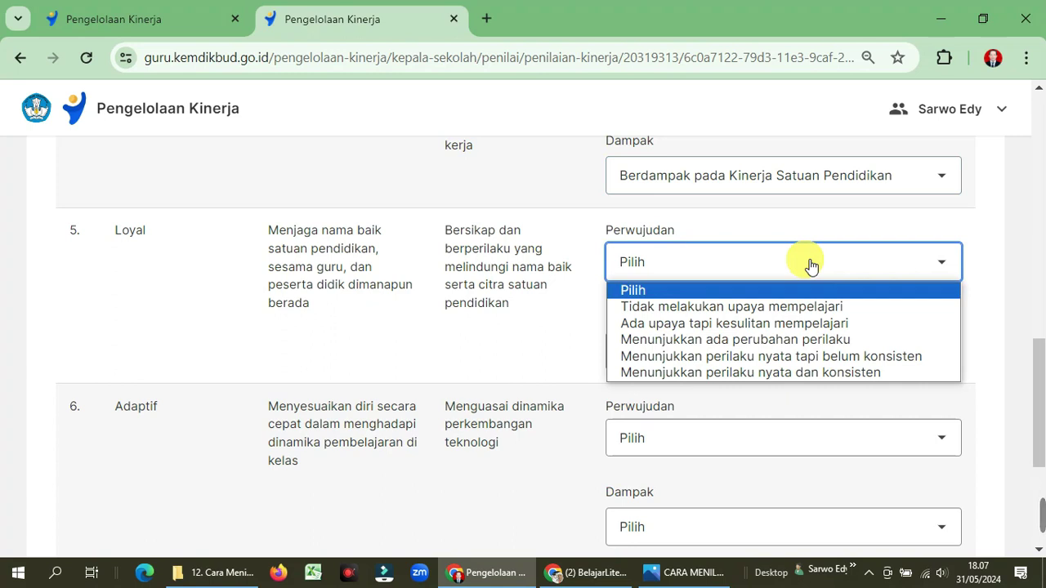
click(811, 372)
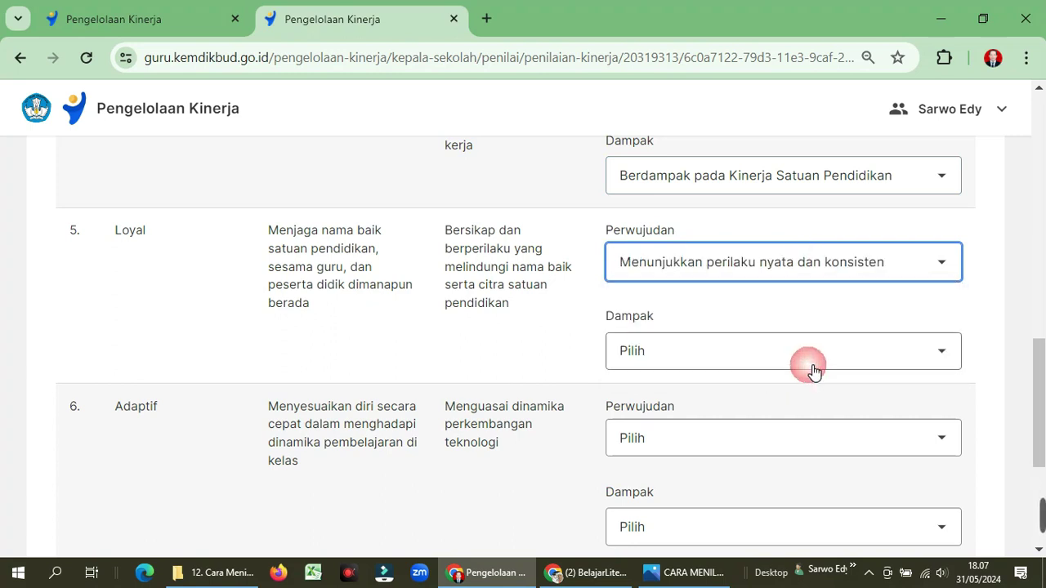
click(761, 351)
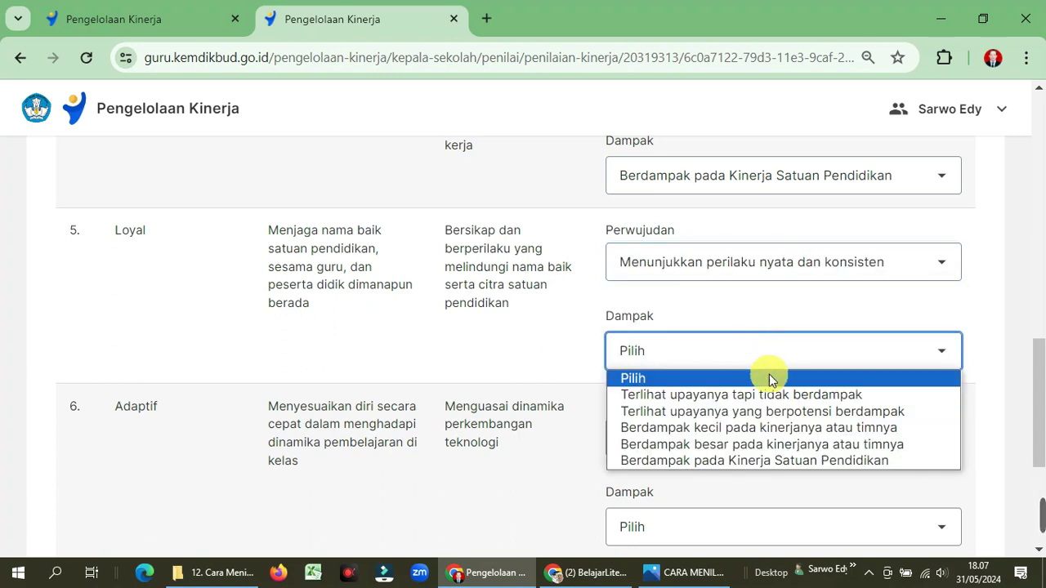
click(789, 461)
Step: Rate the Adaptif aspect with Perwujudan "Menunjukkan perilaku nyata dan konsisten" and Dampak "Berdampak pada Kinerja Satuan Pendidikan"
scroll(261, 332, down, 2)
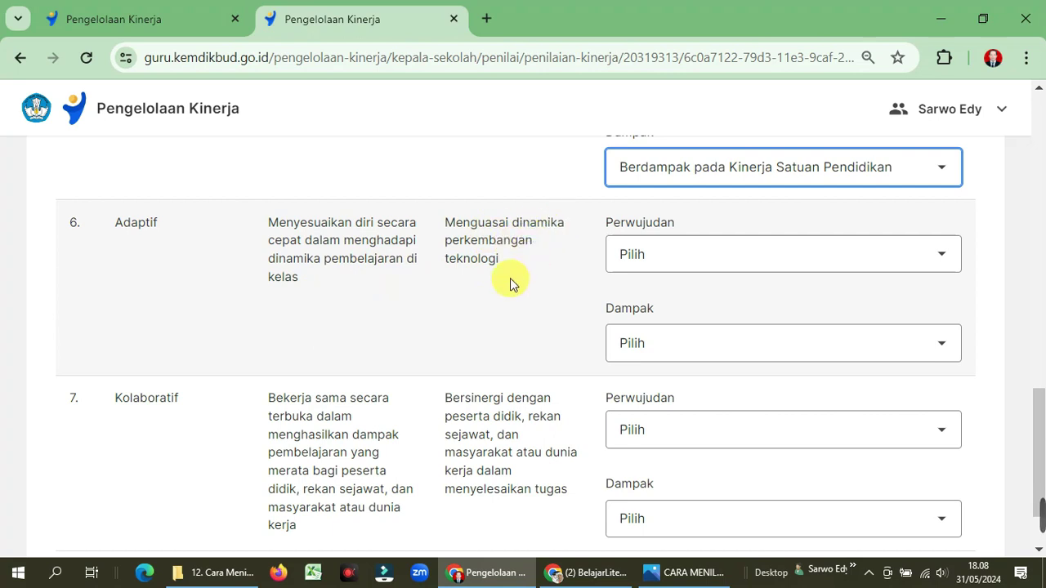
click(740, 261)
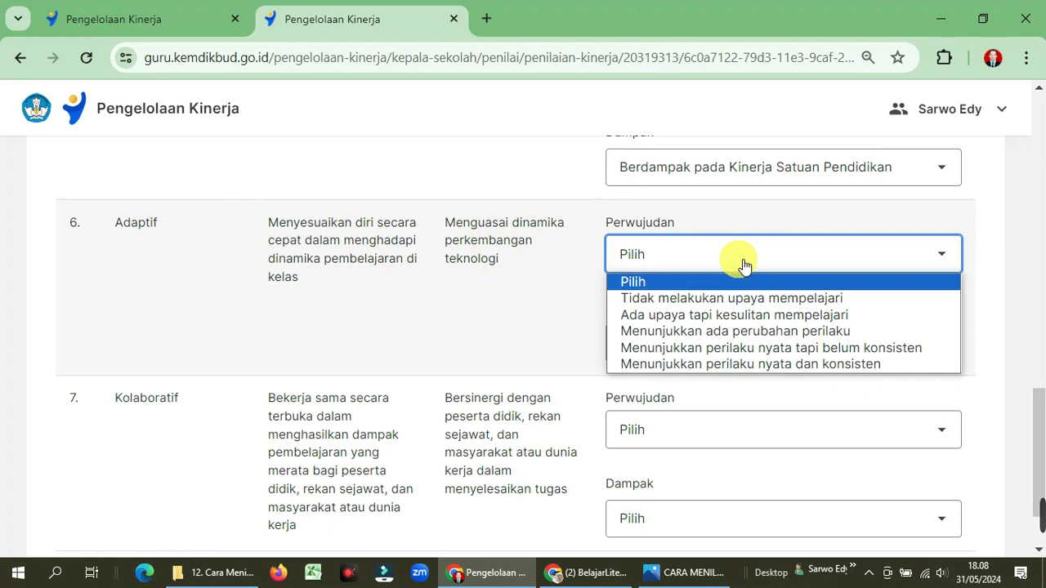
click(768, 366)
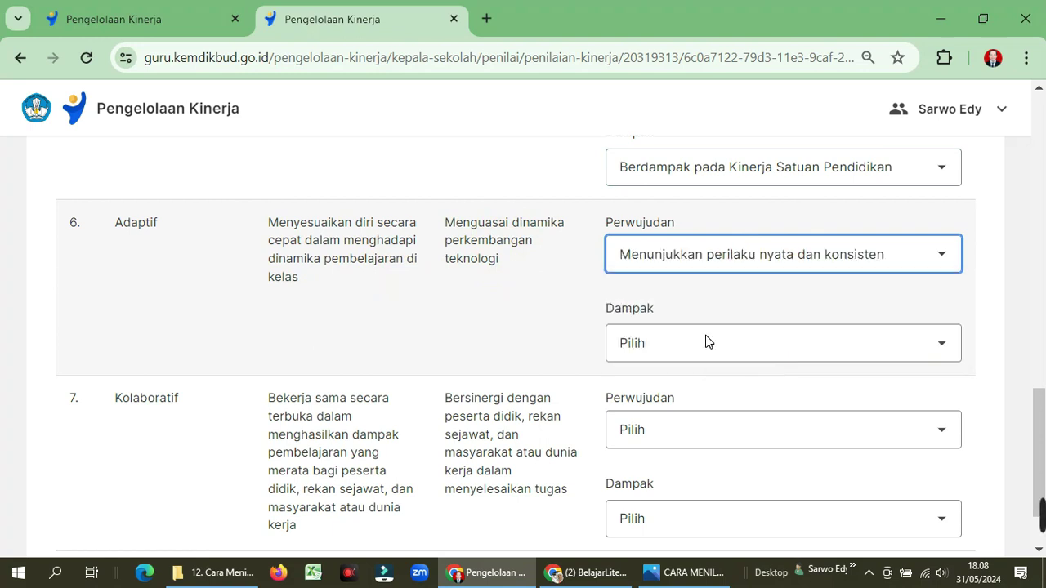
click(742, 353)
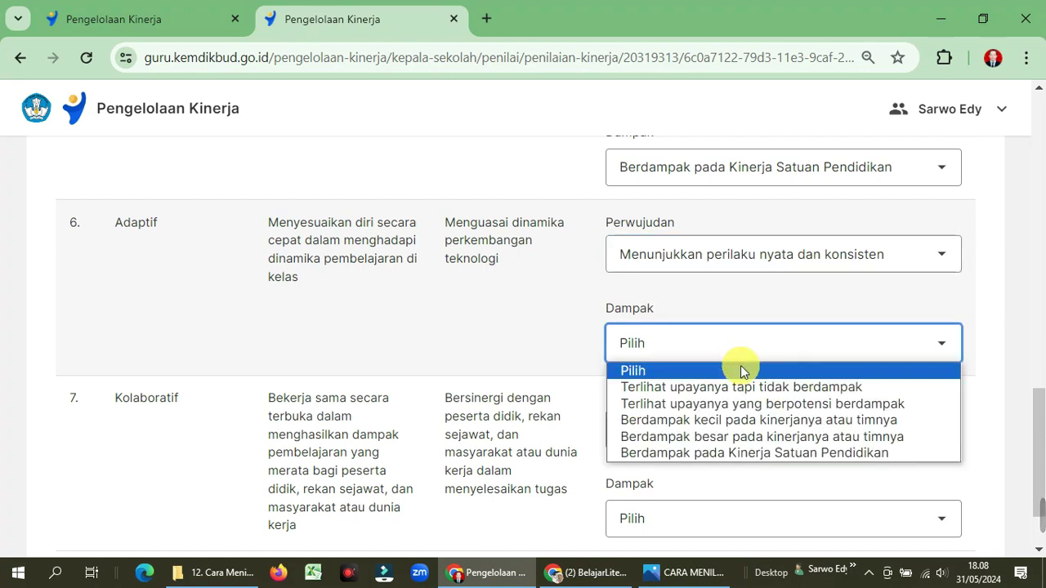
click(768, 454)
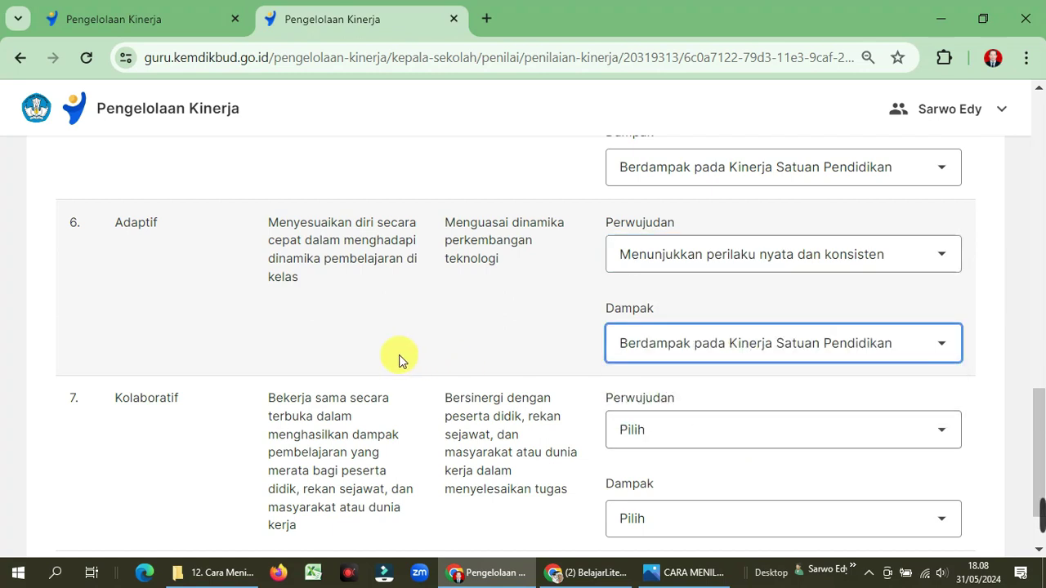
Step: Rate the Kolaboratif aspect with Perwujudan "Menunjukkan perilaku nyata dan konsisten" and Dampak "Berdampak pada Kinerja Satuan Pendidikan"
scroll(322, 321, down, 2)
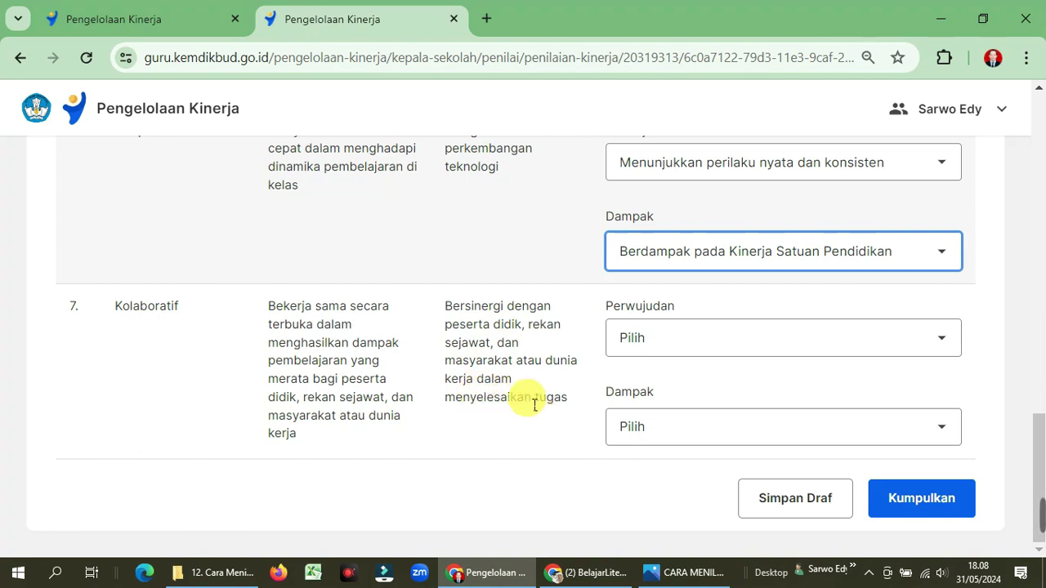
click(727, 339)
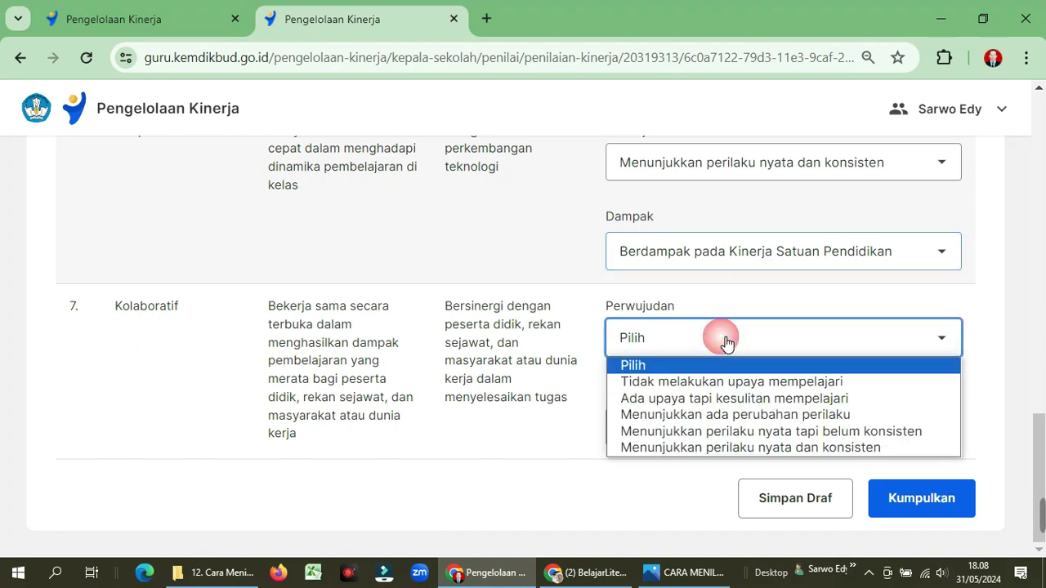
click(765, 449)
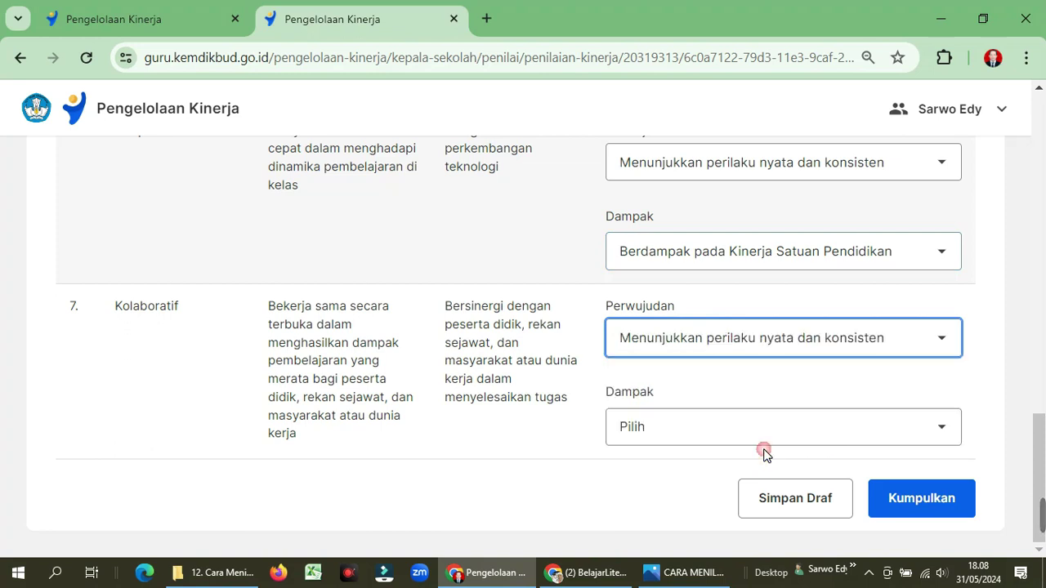
click(712, 434)
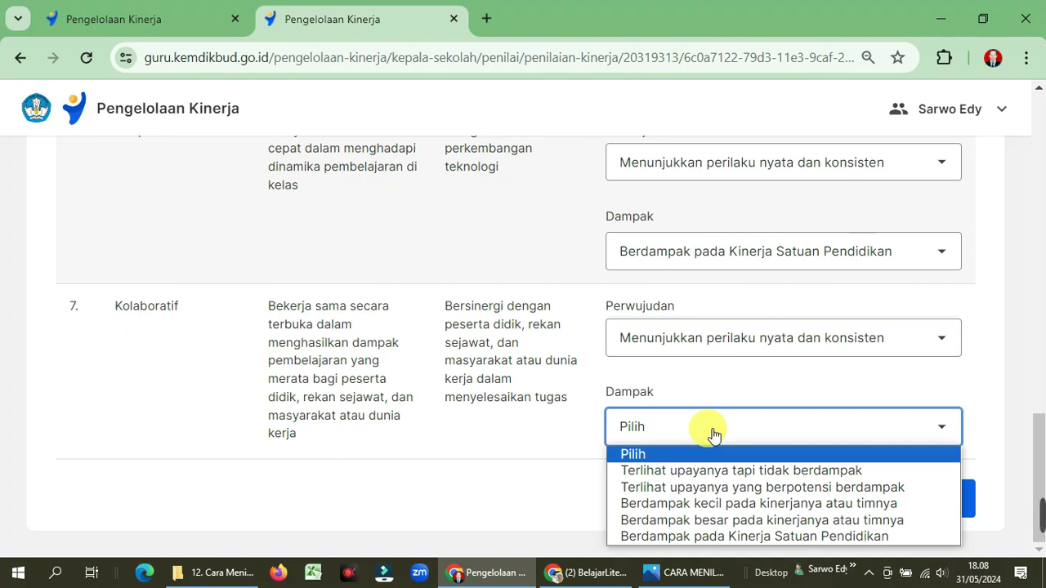
click(740, 538)
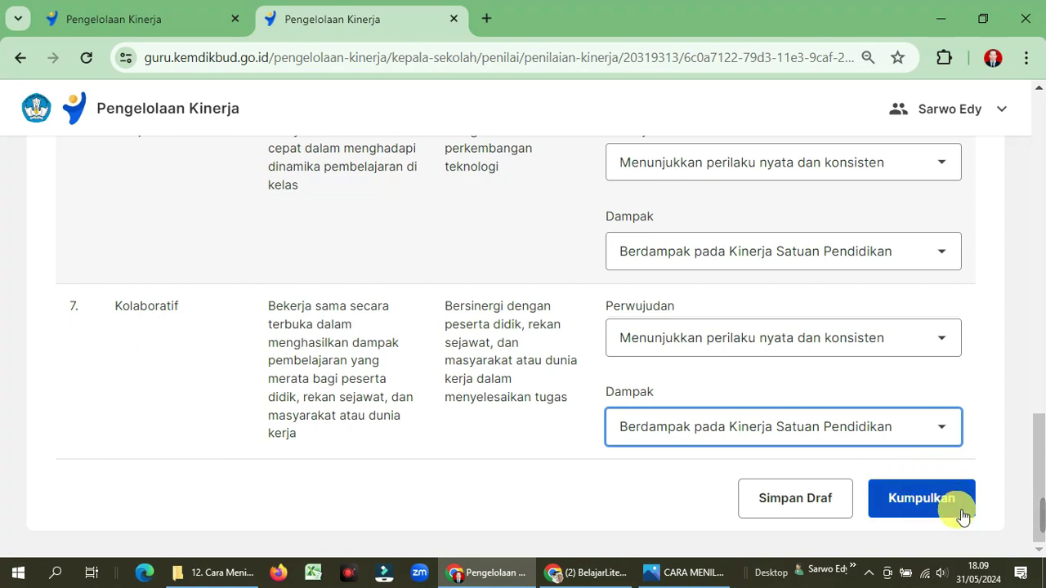
Step: Submit the Perilaku Kerja assessment, declaring that the ratings are correct (Saya menyatakan bahwa nilai sudah sesuai)
click(921, 507)
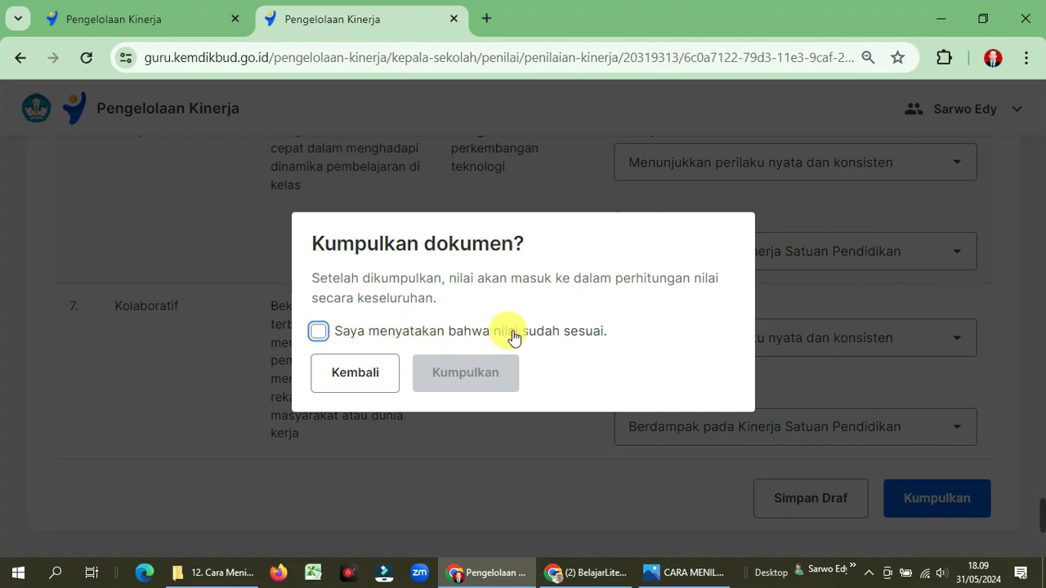
click(318, 333)
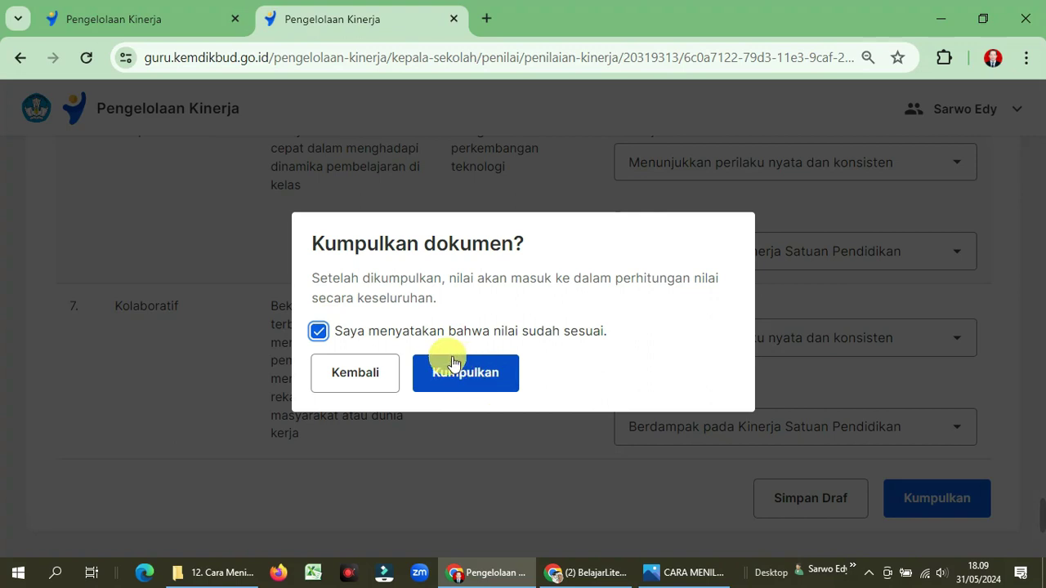
click(433, 387)
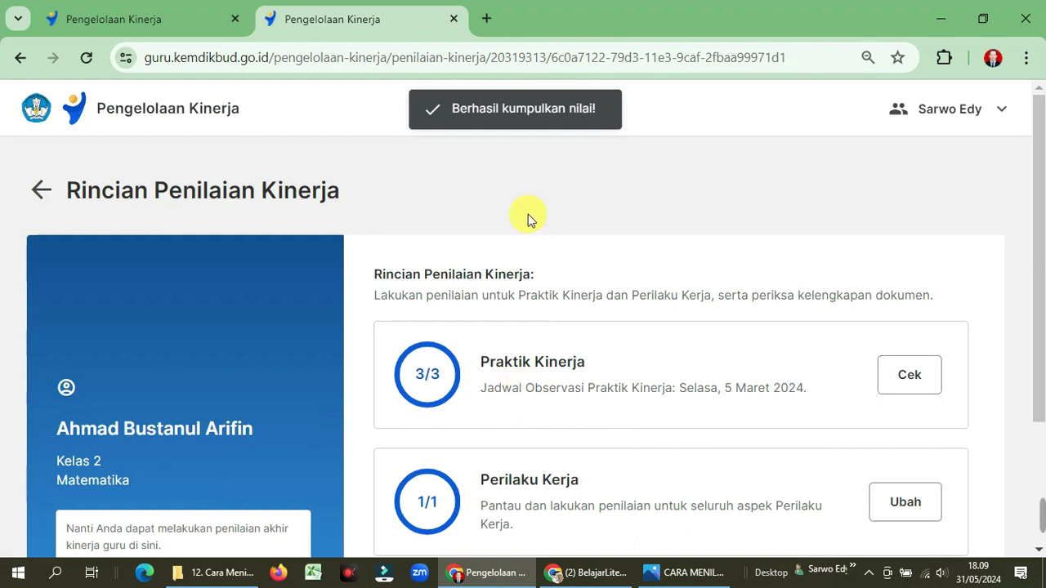